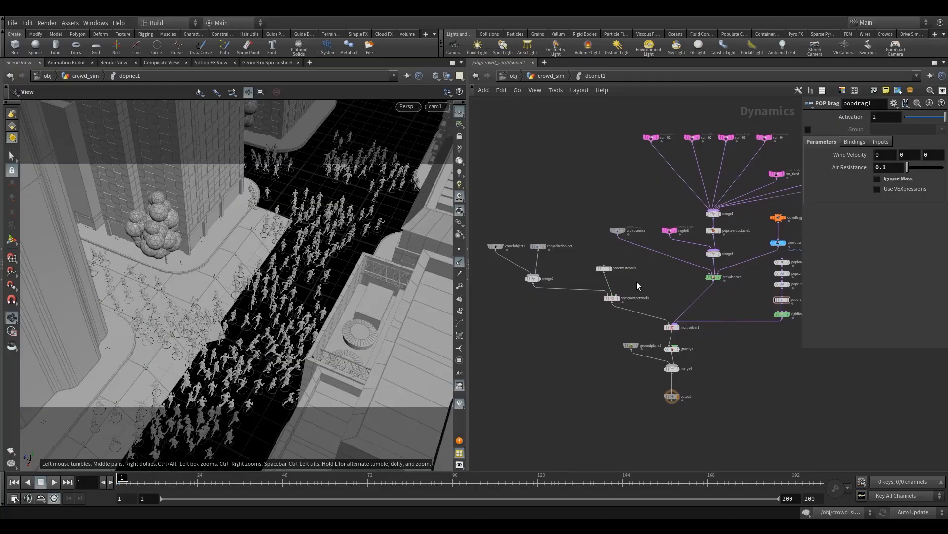
Delete the chain of POP nodes feeding rigidbodysolver1, leaving the solver itself in place
scroll(637, 281, up, 5)
scroll(630, 260, down, 4)
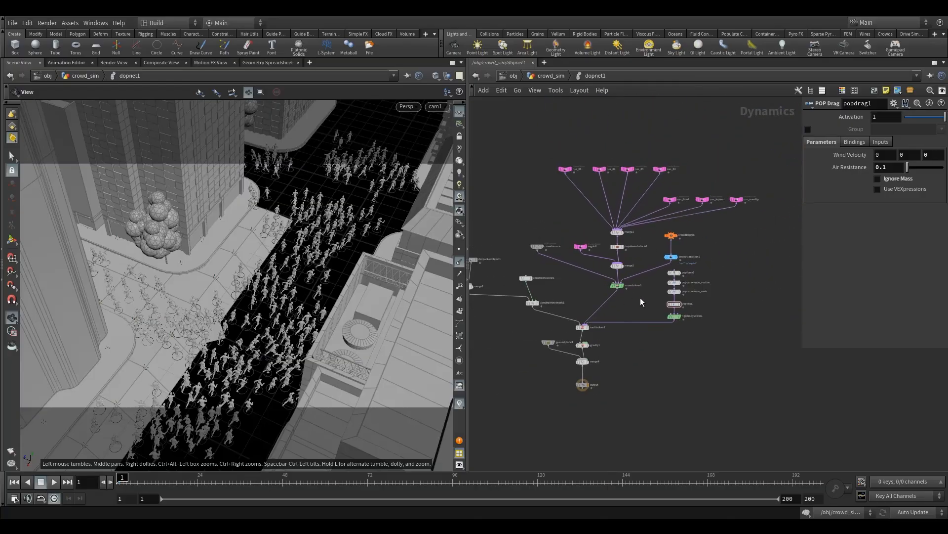
middle_drag(656, 293, 612, 277)
scroll(647, 264, up, 3)
drag(667, 243, 598, 314)
key(Delete)
middle_drag(593, 262, 635, 278)
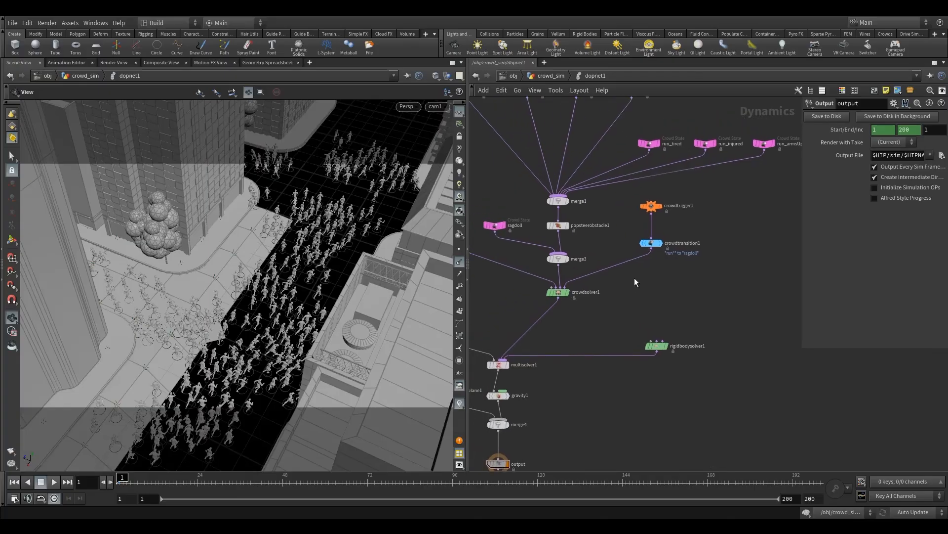
Move crowdtransition1 slightly away from crowdtrigger1 and bypass both nodes
click(649, 248)
drag(649, 248, 652, 254)
click(650, 206)
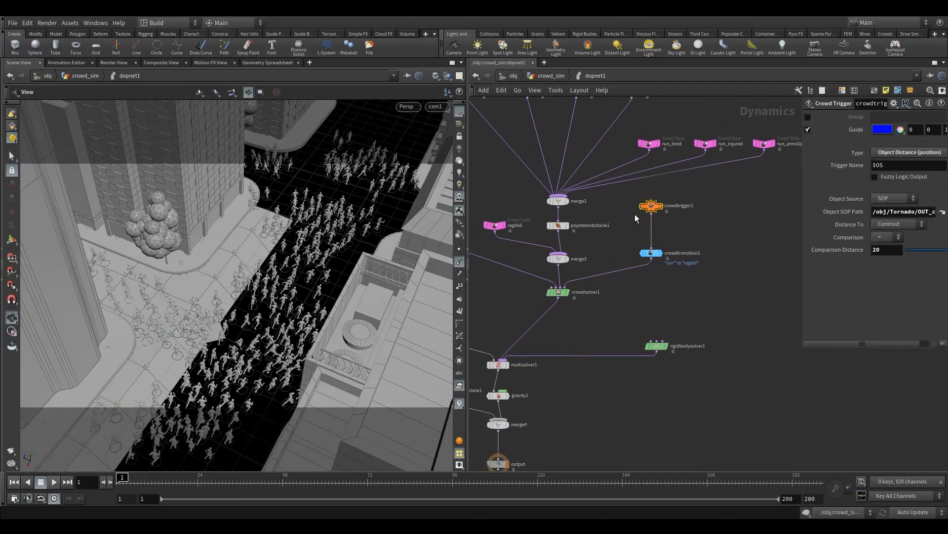
click(640, 195)
drag(621, 192, 671, 261)
click(640, 194)
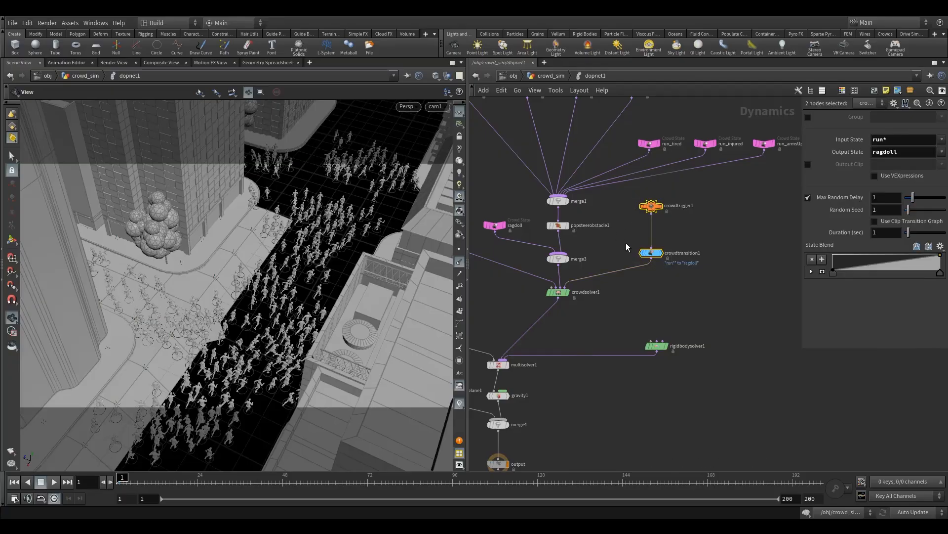
drag(631, 194, 664, 244)
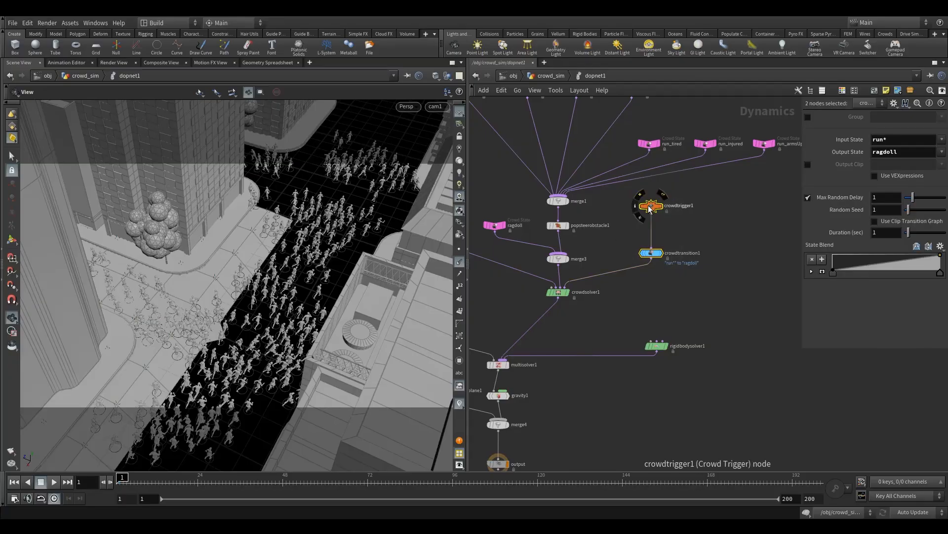
Open crowdsolver1's terrain settings, widen the parameter pane and examine the terrain projection's SOP path
middle_drag(618, 251, 683, 214)
click(624, 255)
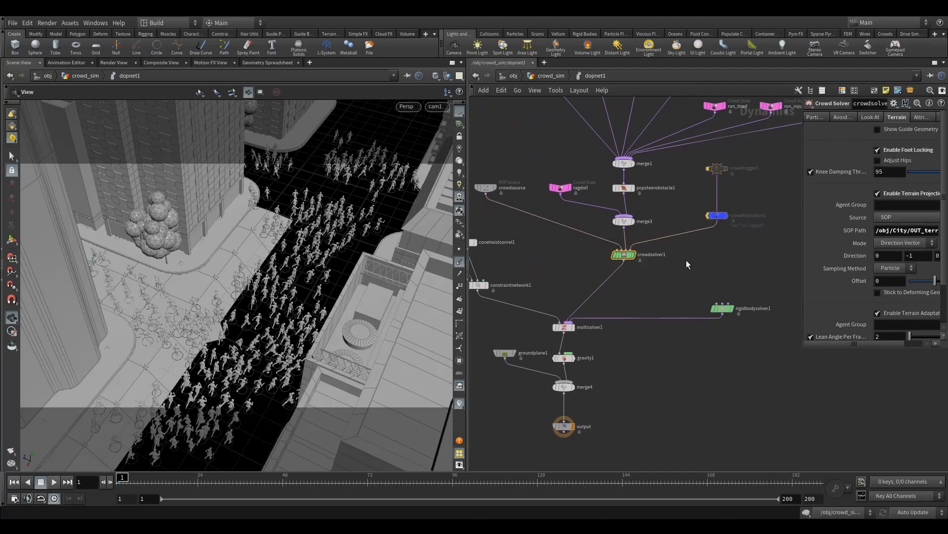
drag(802, 217, 707, 217)
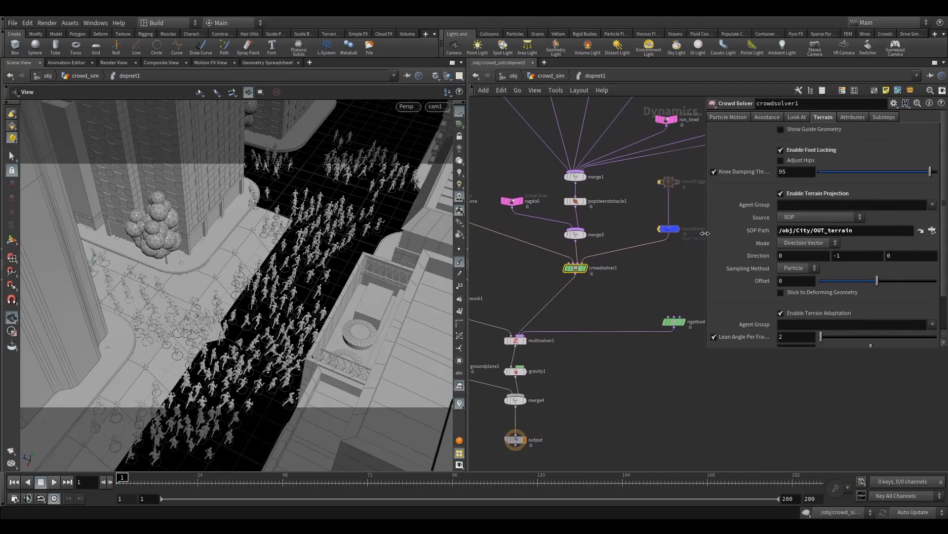
click(849, 230)
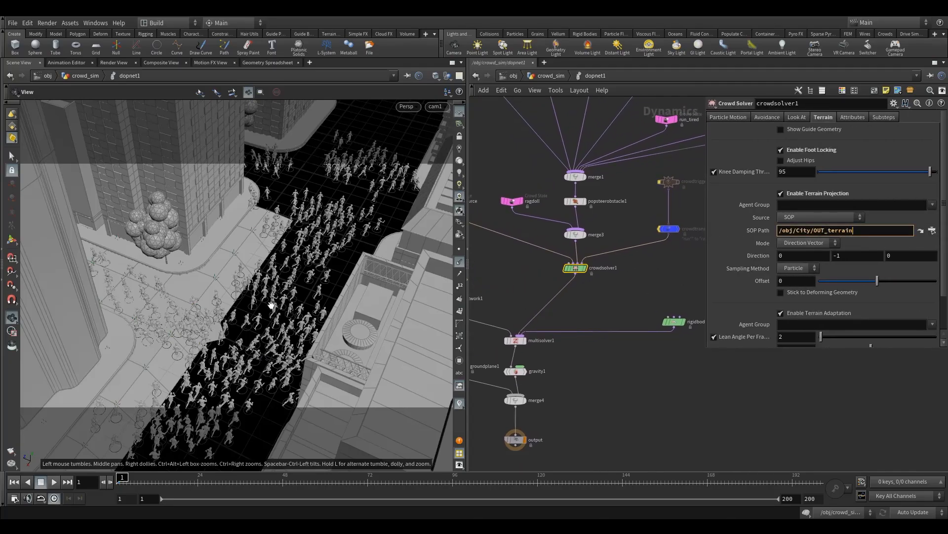
Go up to the object level, enter the City network and display the heightfield1 node
click(549, 76)
click(507, 77)
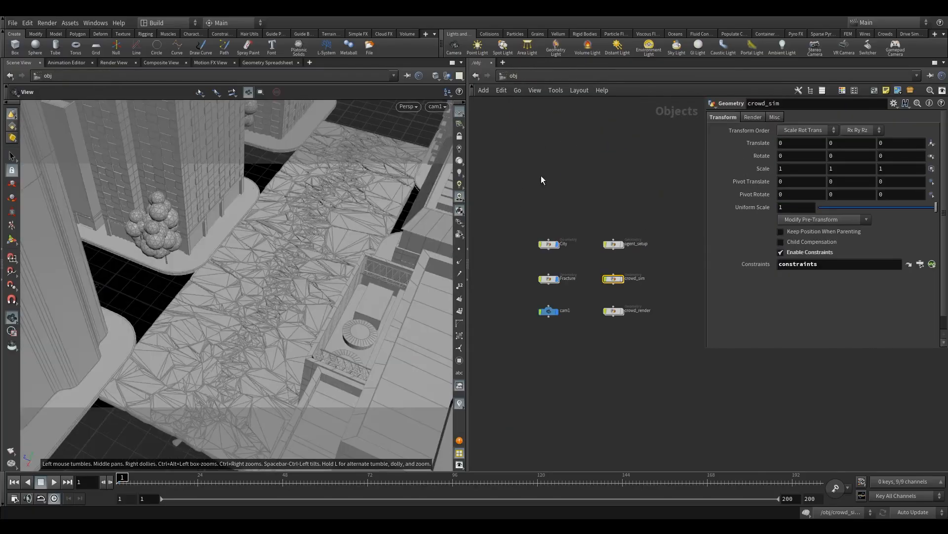
click(549, 243)
double_click(549, 243)
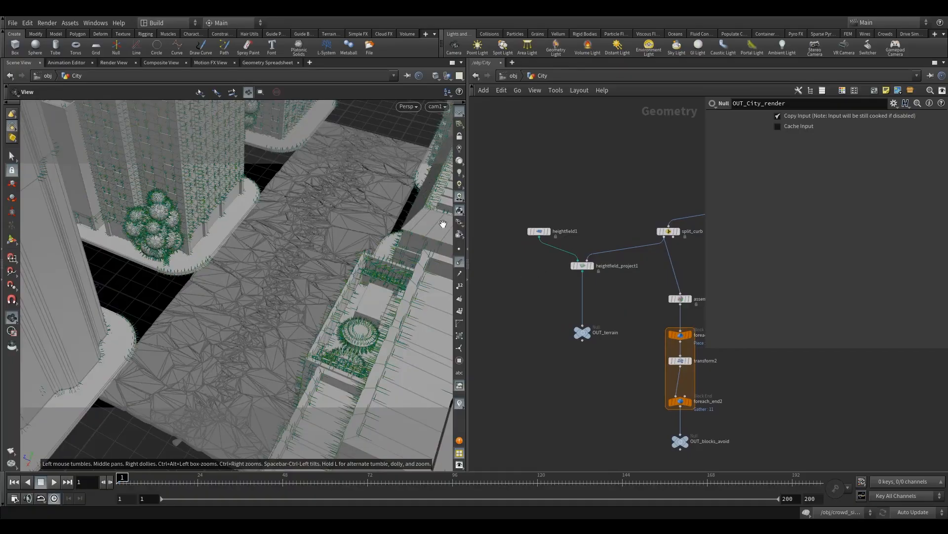
click(544, 233)
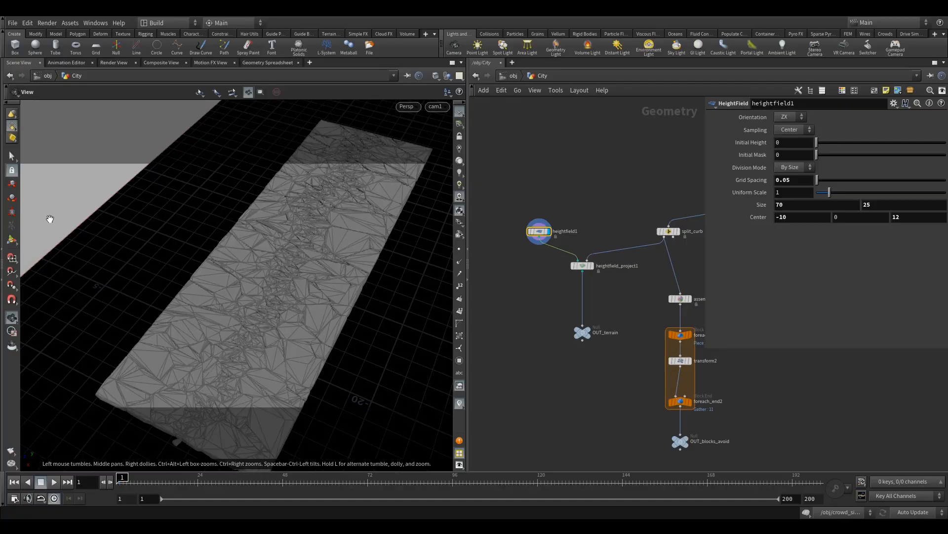
Move heightfield1 across the street and stretch it to a size of about 70 by 34.45, centred at Z about -7.37
click(12, 240)
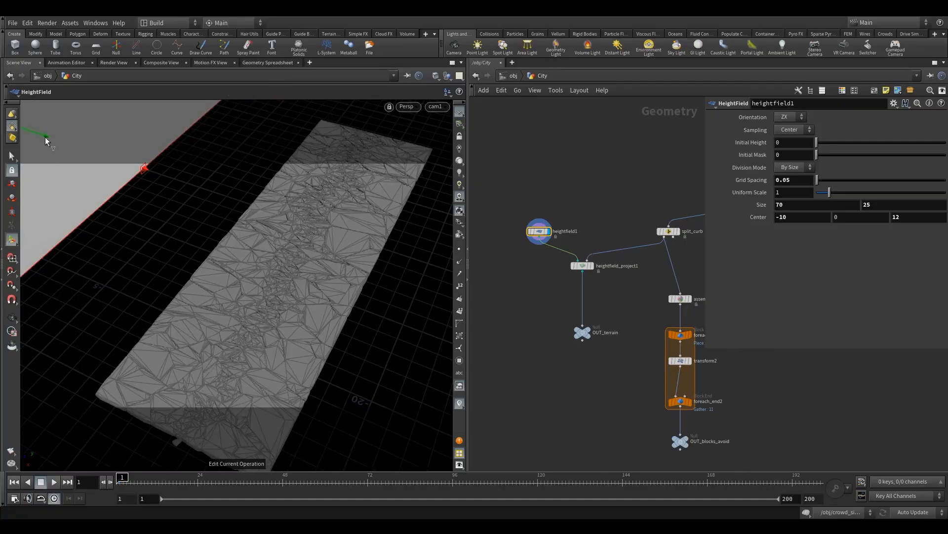
drag(45, 140, 344, 269)
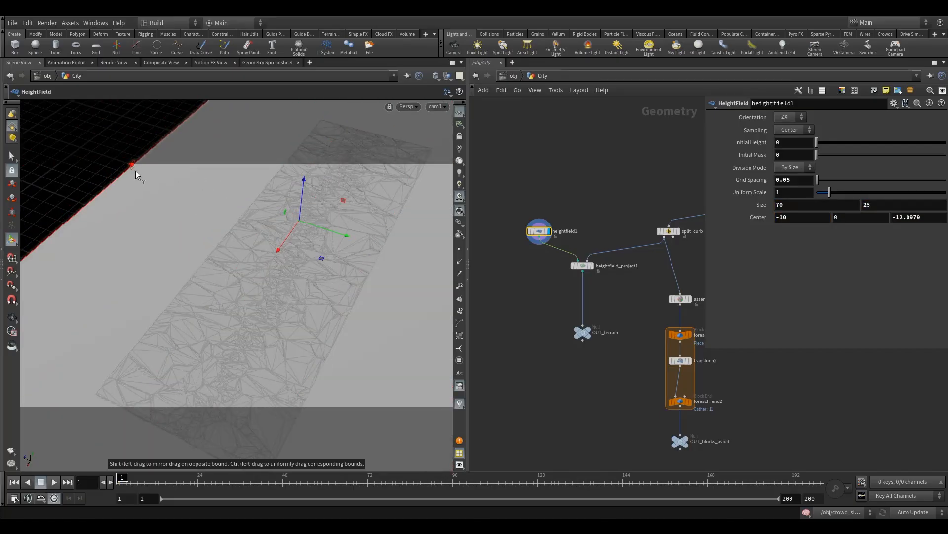
drag(136, 170, 23, 144)
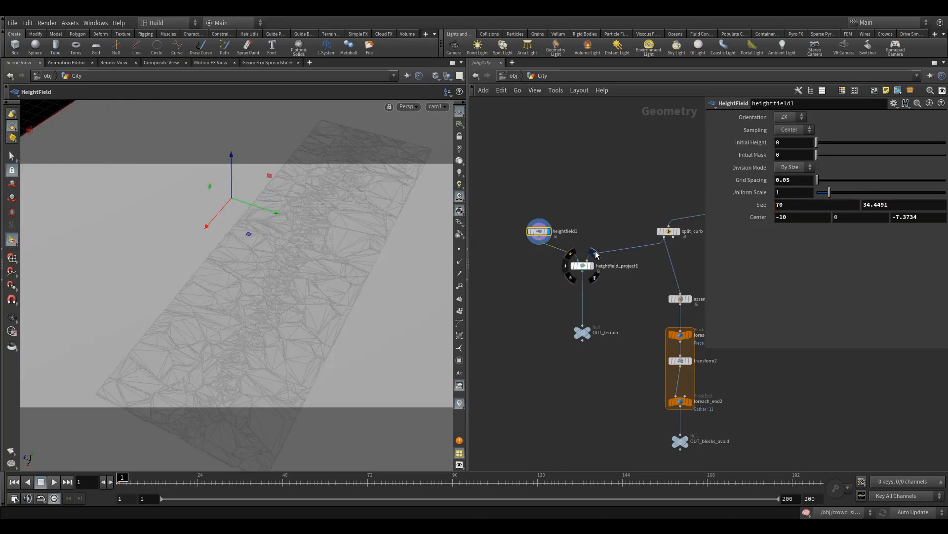
Display heightfield_project1 and then the OUT_terrain null to check the projected terrain
click(593, 253)
click(583, 265)
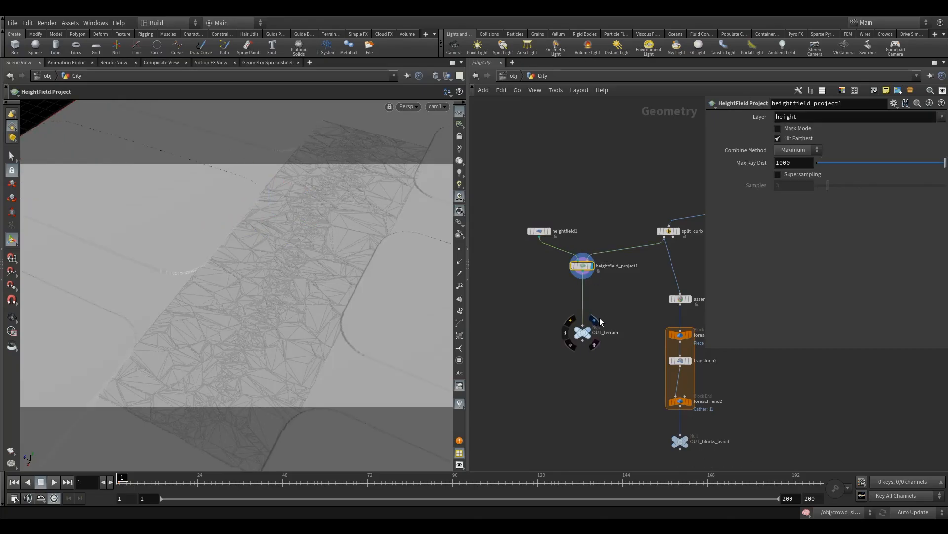
click(600, 321)
drag(616, 316, 550, 362)
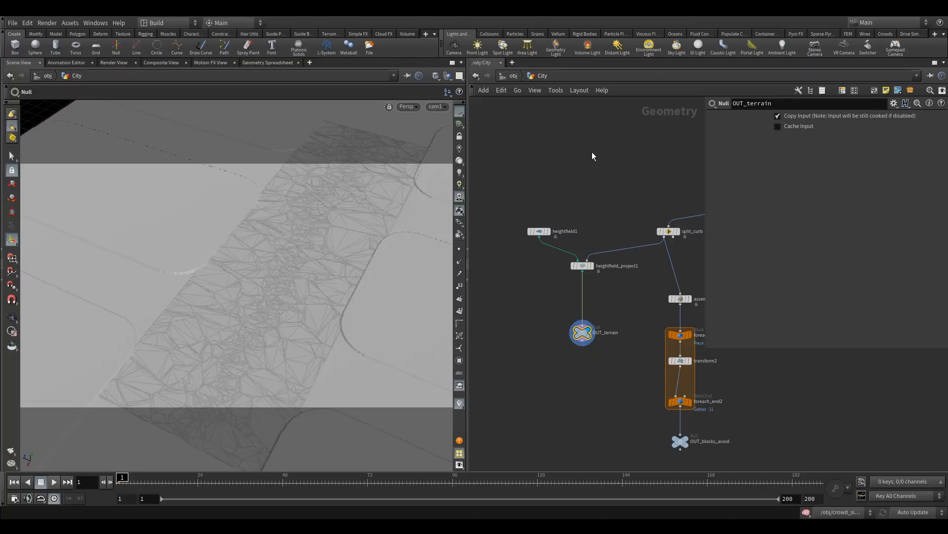
Return to the object level and go back into dopnet1 inside crowd_sim, at the crowdsolver1 node
click(514, 76)
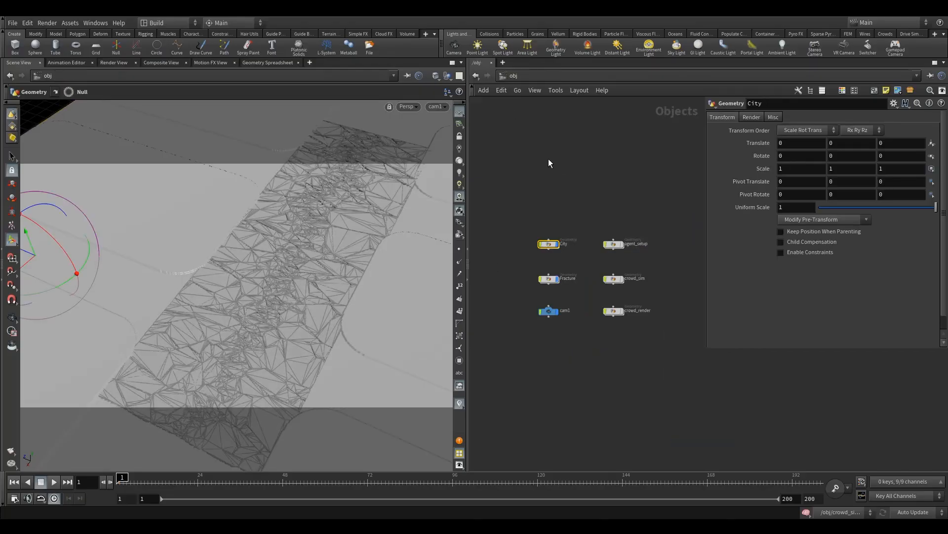
middle_drag(564, 189, 581, 194)
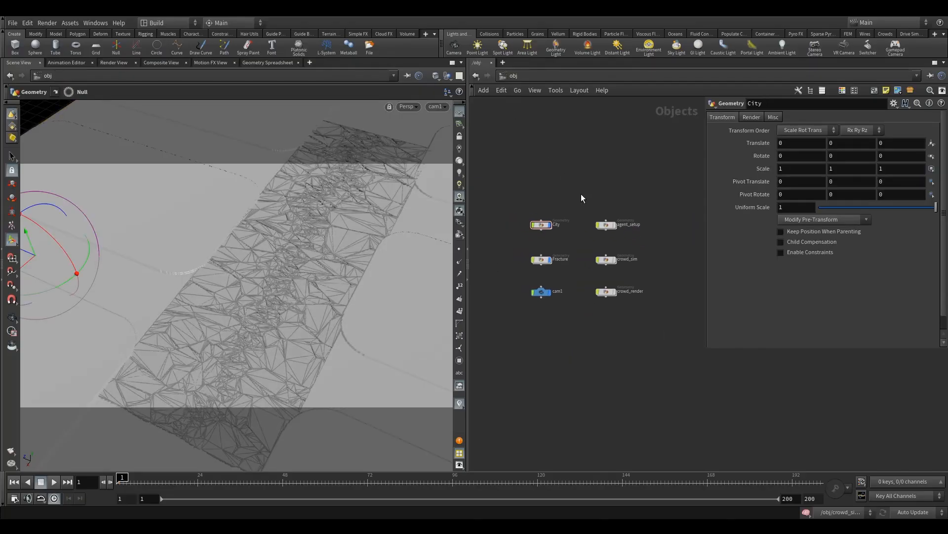
middle_drag(574, 266, 586, 267)
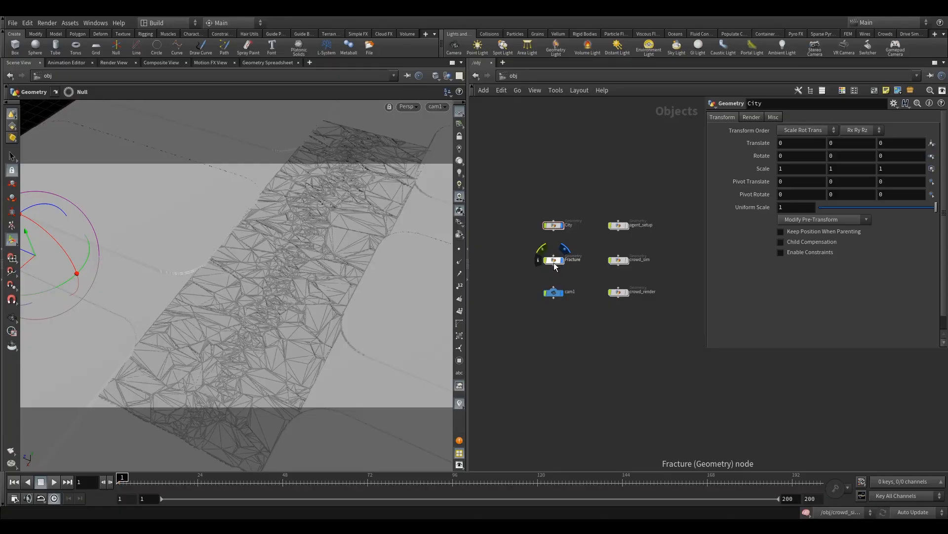
double_click(619, 260)
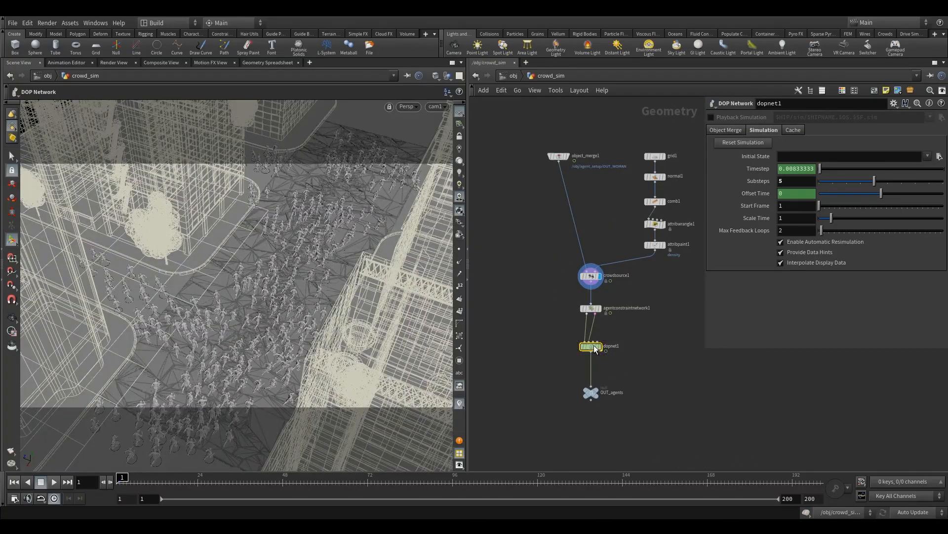
double_click(591, 346)
middle_drag(610, 279, 632, 294)
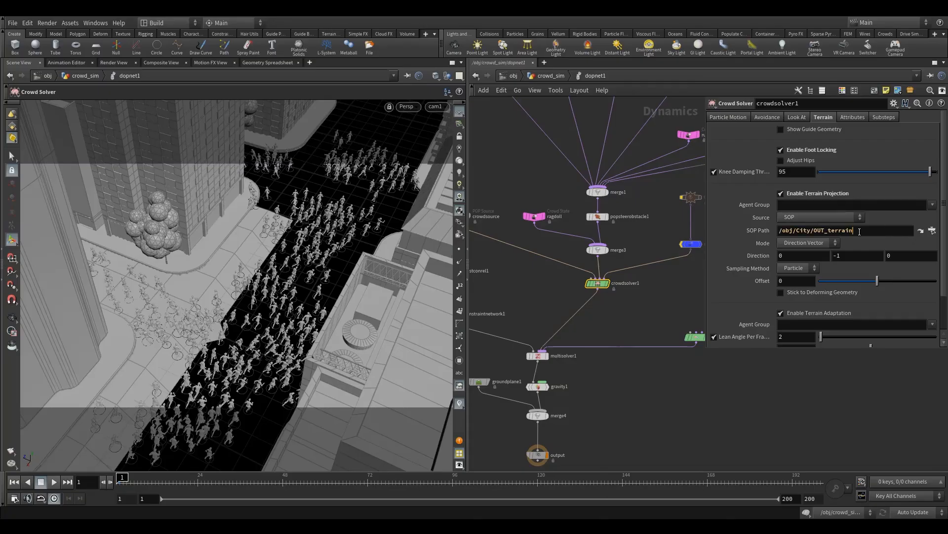
Delete the groundplane1 node and the merge4 node that joins it to the output
scroll(624, 316, down, 1)
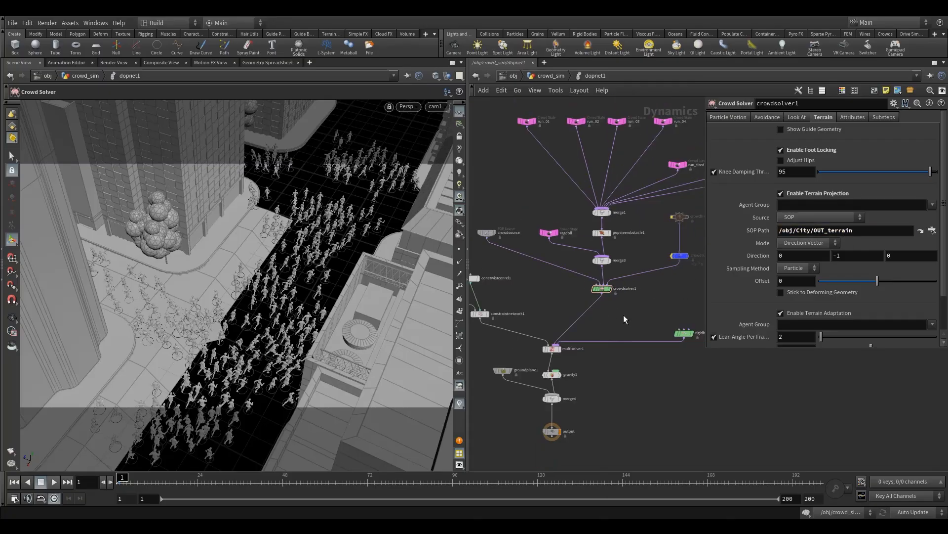
middle_drag(624, 315, 648, 253)
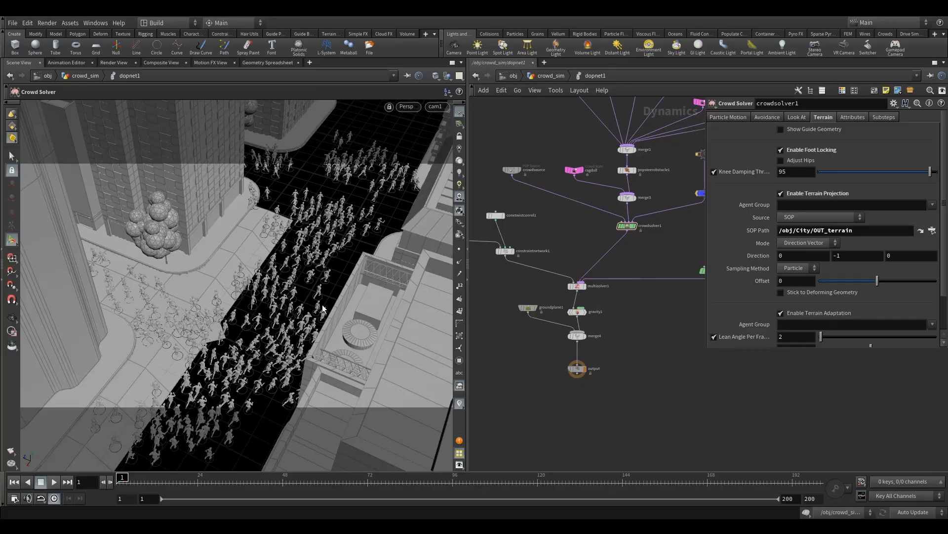
click(528, 307)
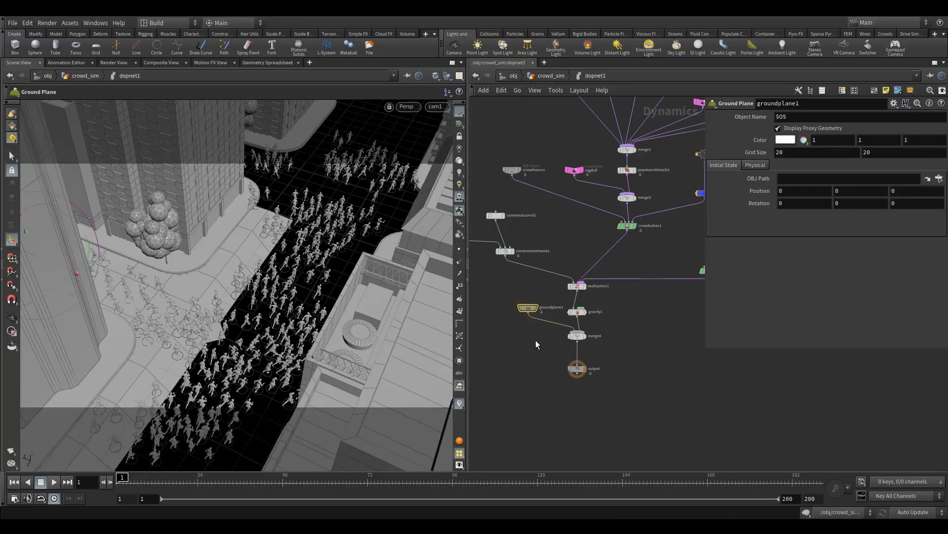
key(Delete)
click(577, 335)
key(Delete)
middle_drag(621, 323, 635, 327)
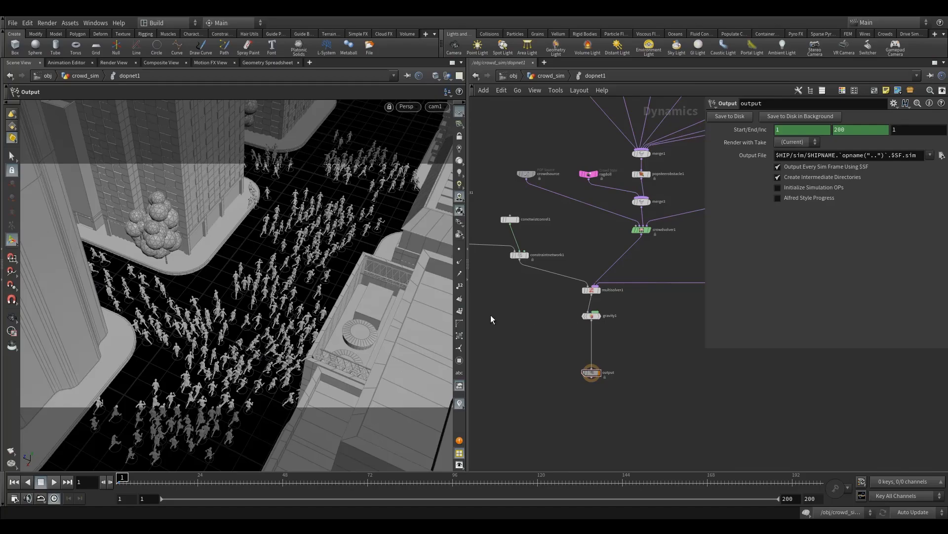
Bring the view close to the running agents to examine how their feet meet the curb and street
click(12, 318)
scroll(252, 205, up, 8)
drag(392, 180, 306, 181)
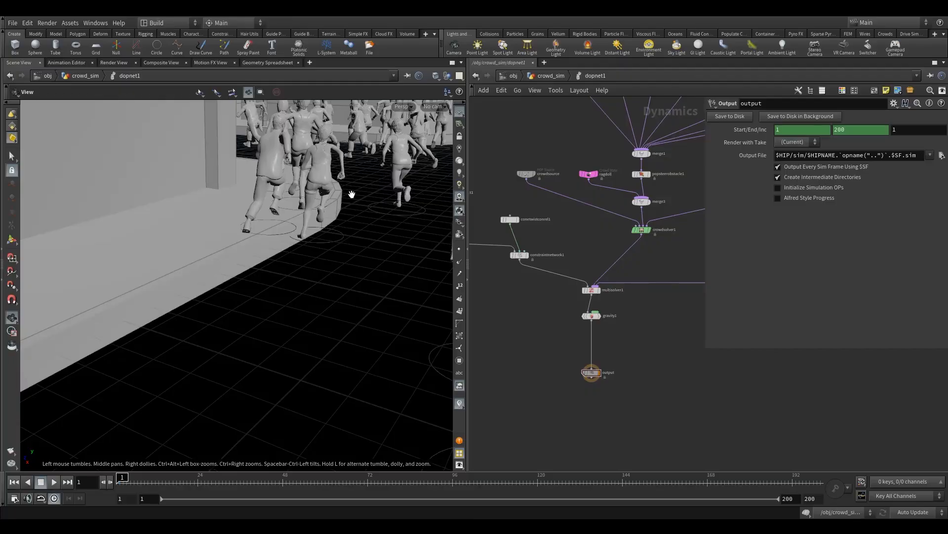
Toggle crowdsolver1's terrain projection off and on to compare the agents' foot placement, and return the viewport to cam1
scroll(351, 194, down, 1)
middle_drag(695, 243, 659, 253)
click(606, 240)
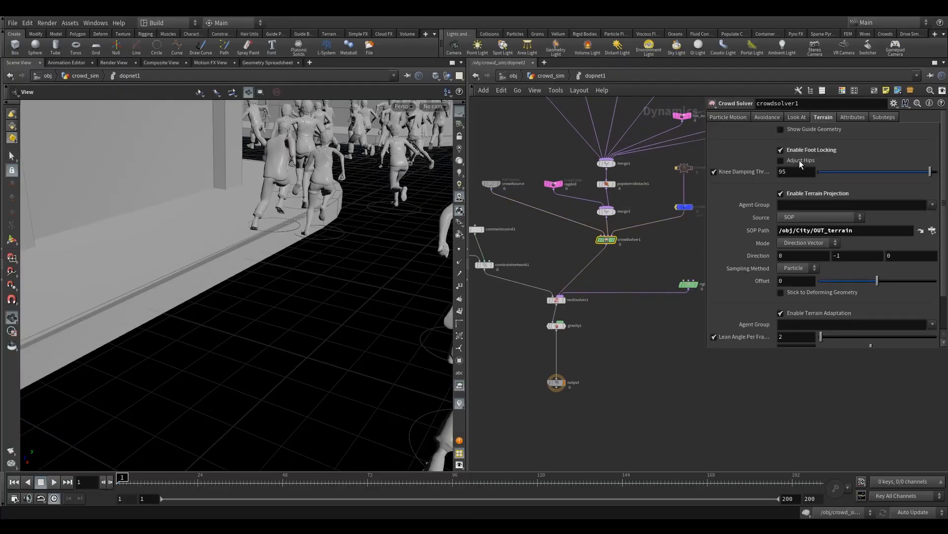
click(795, 194)
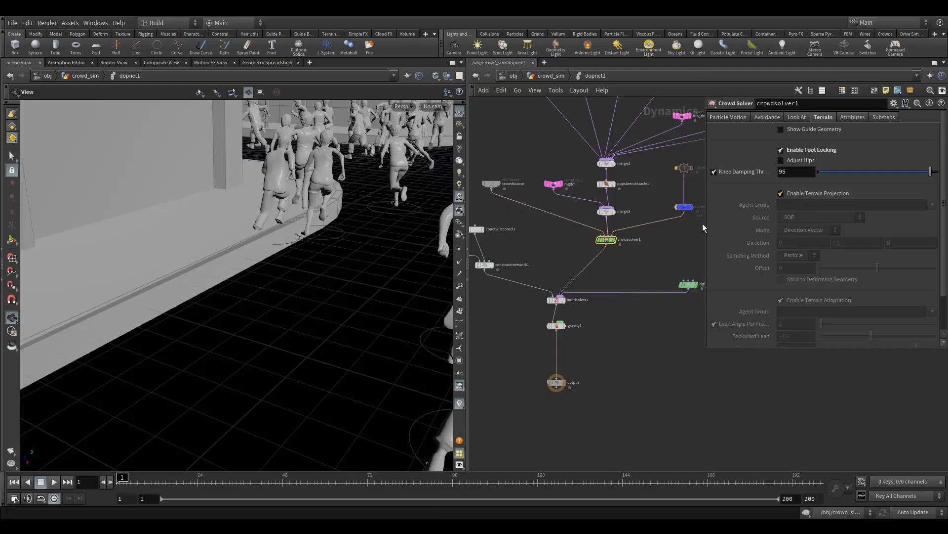
click(443, 110)
click(438, 153)
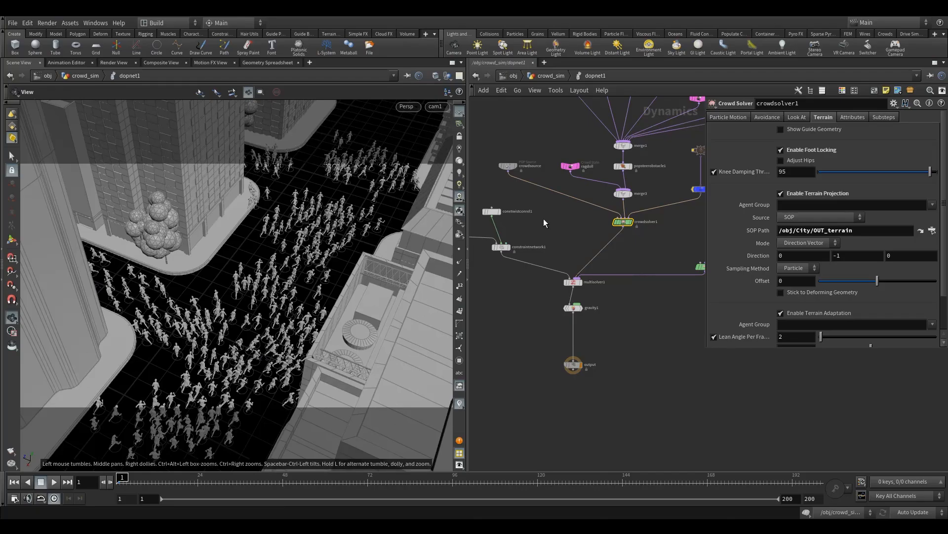
Examine the parameters of rbdpackedobject1 and shift crowdobject1 aside to make room beside it
middle_drag(544, 222, 604, 257)
scroll(603, 260, down, 2)
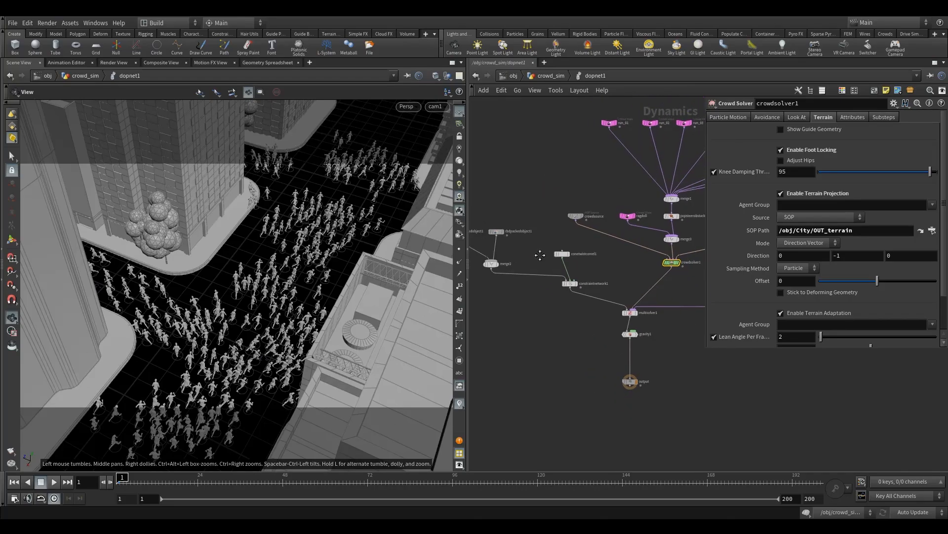
middle_drag(540, 253, 584, 258)
click(540, 235)
drag(493, 230, 482, 235)
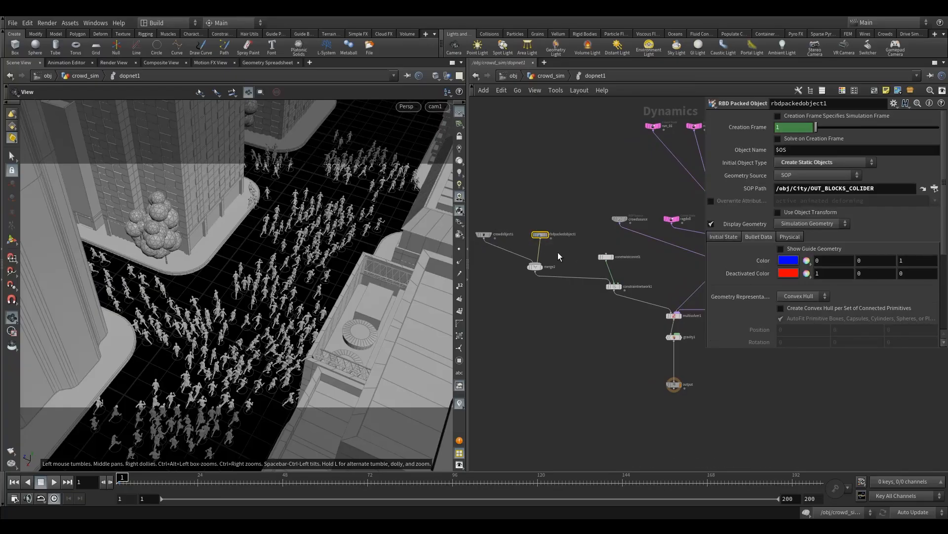
drag(540, 234, 525, 222)
key(Tab)
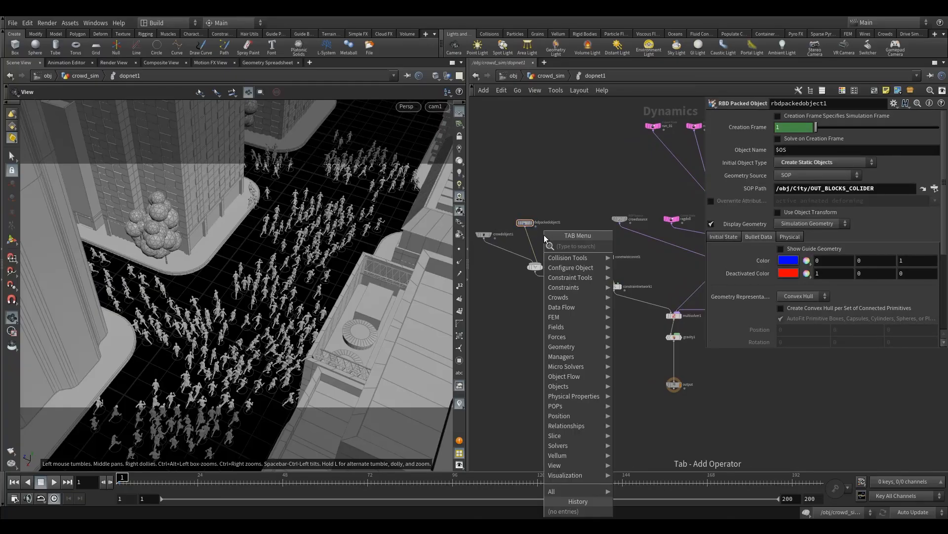
text(rb)
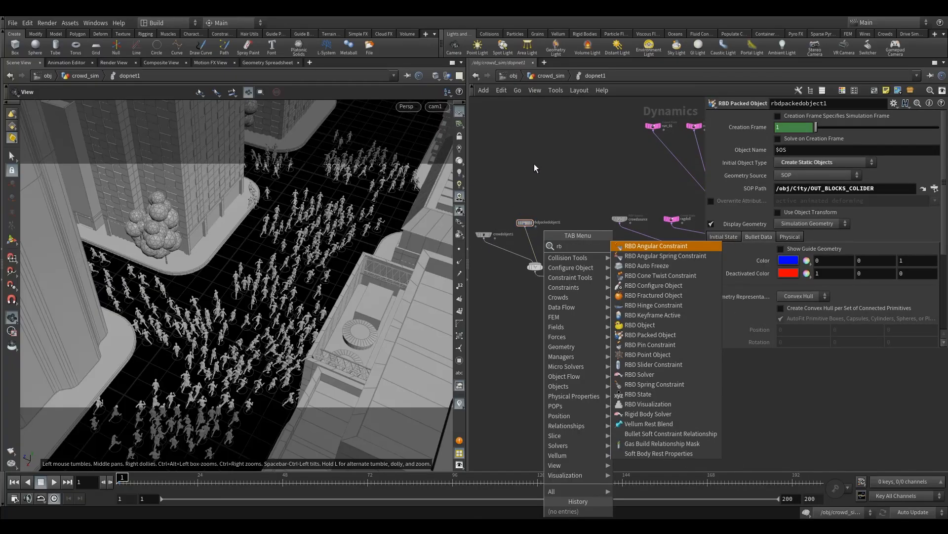
click(534, 164)
Move rbdpackedobject1 closer to merge2 and add a second RBD Packed Object node beside it
drag(524, 224, 531, 235)
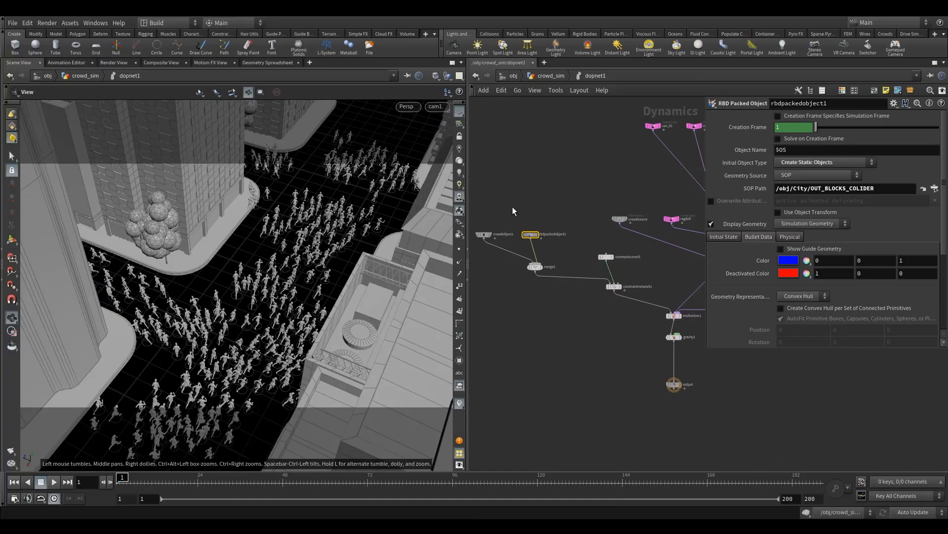
key(Tab)
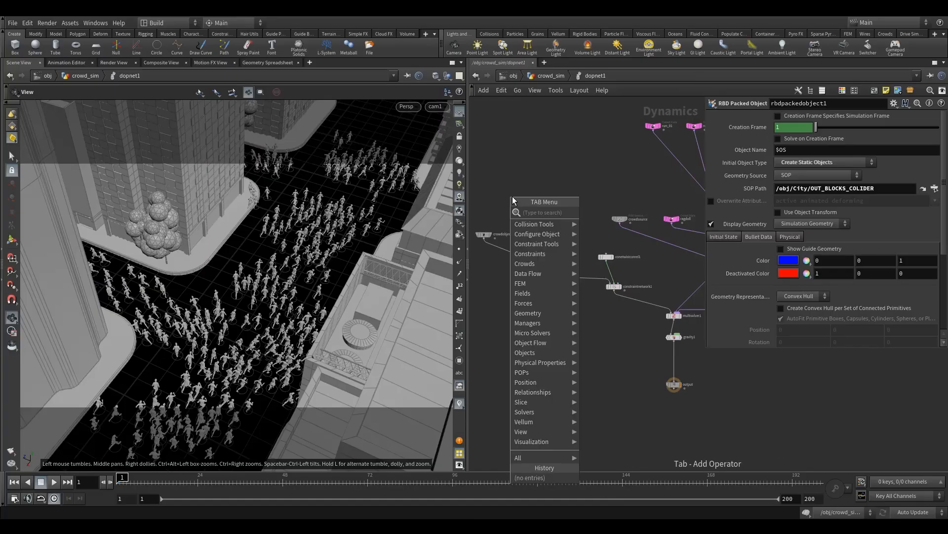
text(rbd)
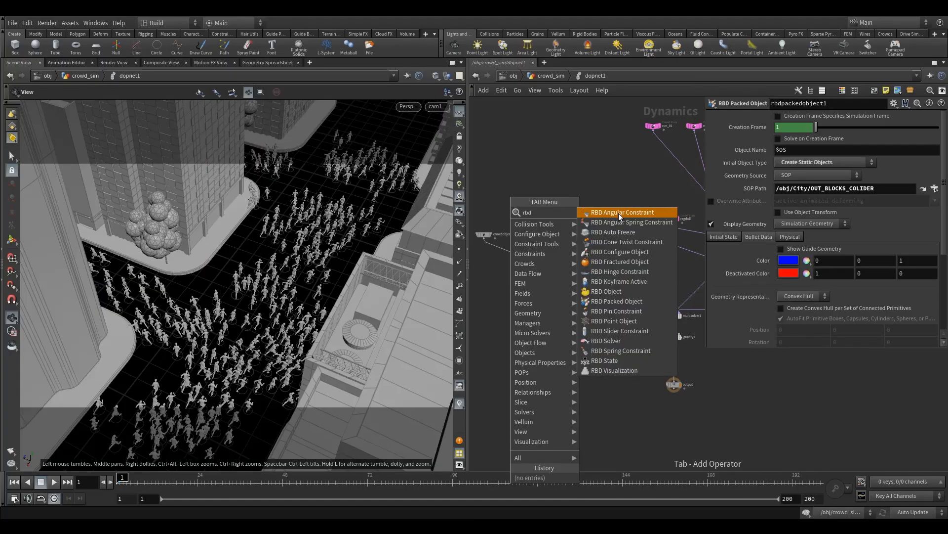
click(629, 301)
click(553, 218)
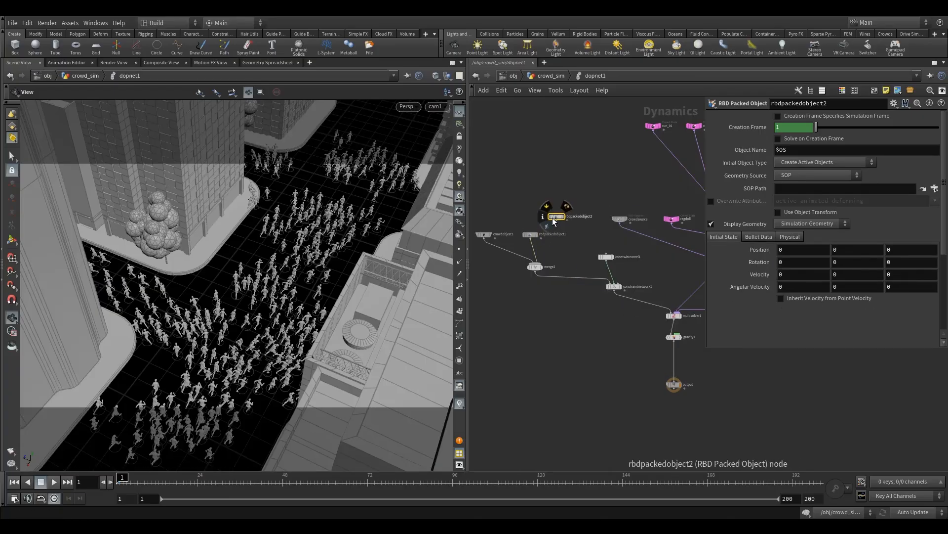
Set the new RBD packed object's SOP Path to /obj/Fracture/OUT_col
click(934, 189)
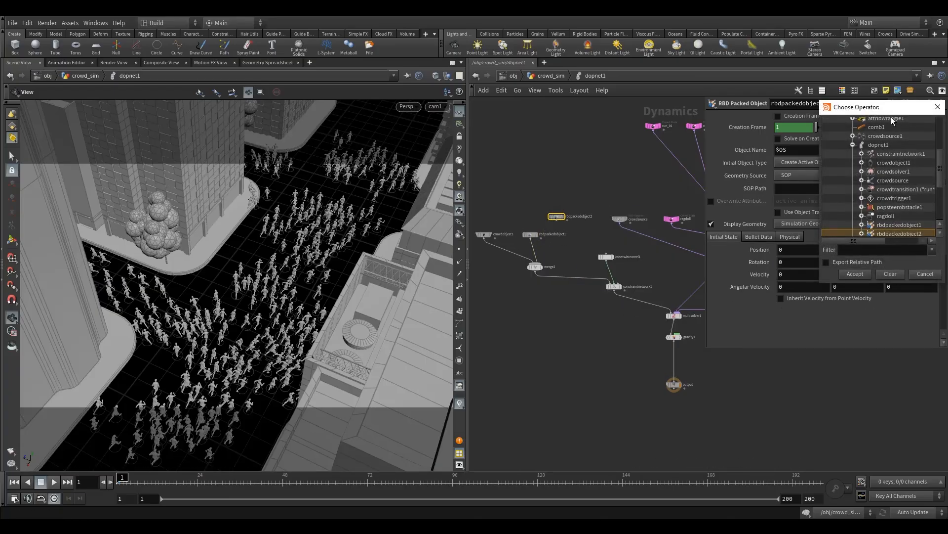
drag(891, 117, 780, 116)
drag(829, 171, 816, 138)
click(730, 191)
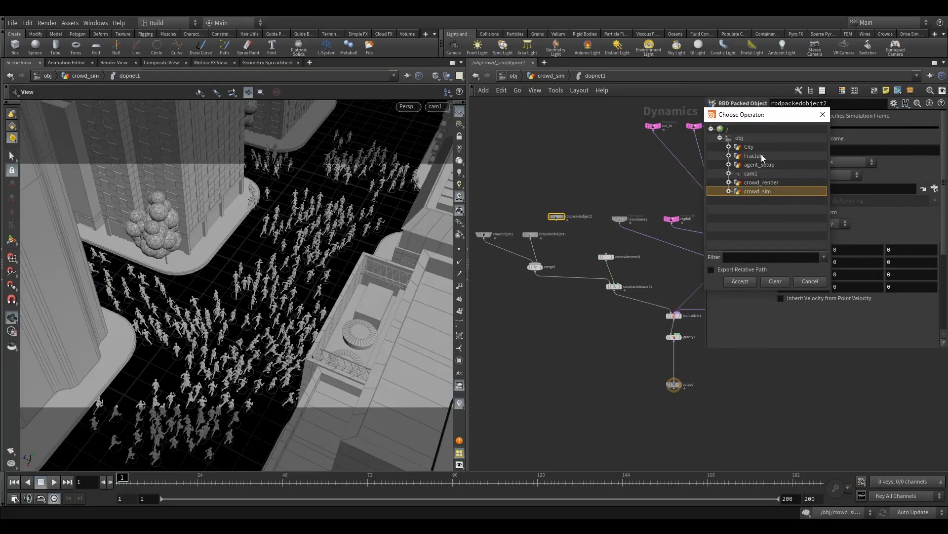
click(725, 156)
click(729, 156)
click(761, 165)
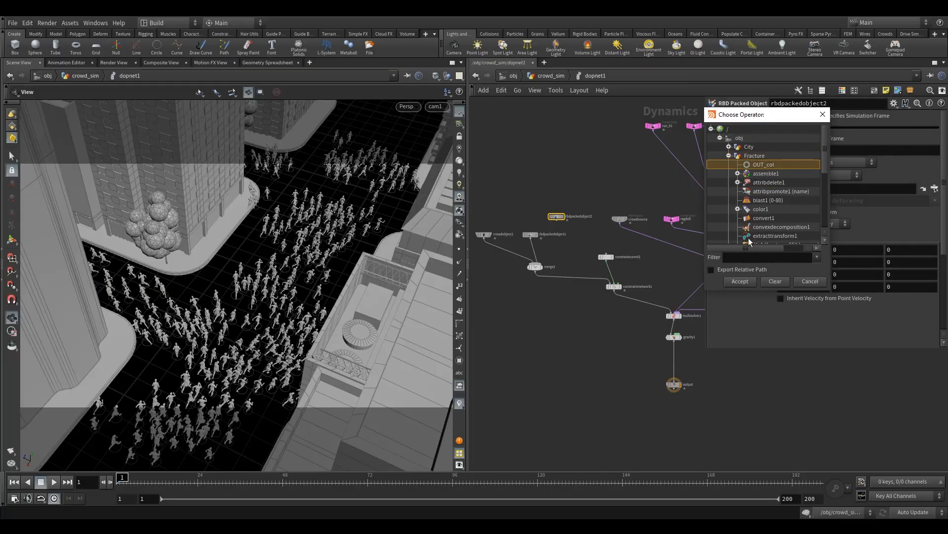
click(740, 281)
Connect rbdpackedobject2 to merge2 and space out the two packed object nodes above it
drag(556, 221, 550, 262)
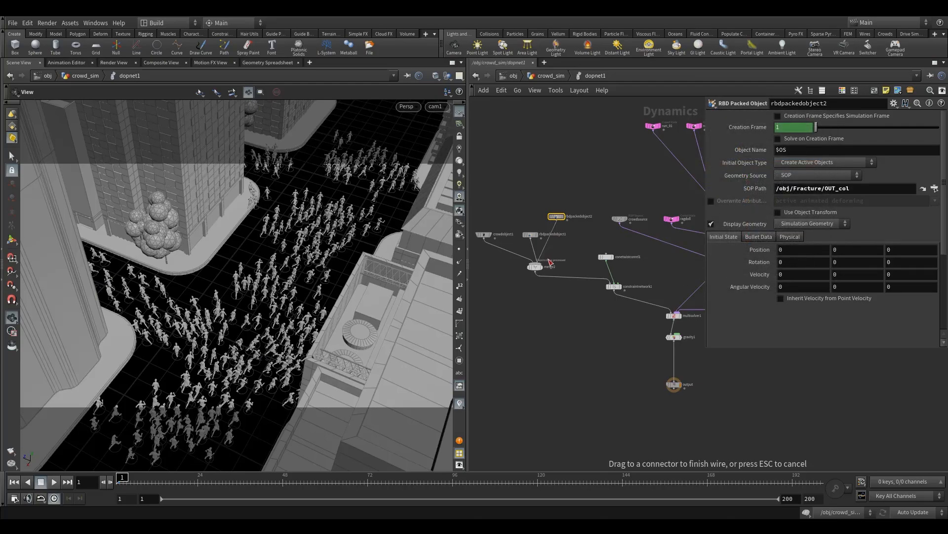
middle_drag(572, 251, 575, 243)
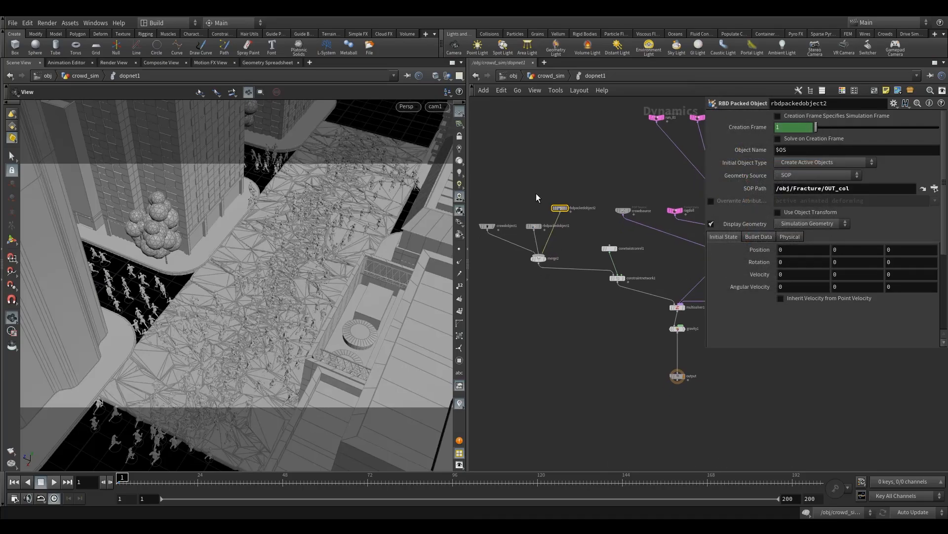
drag(578, 191, 535, 218)
click(556, 187)
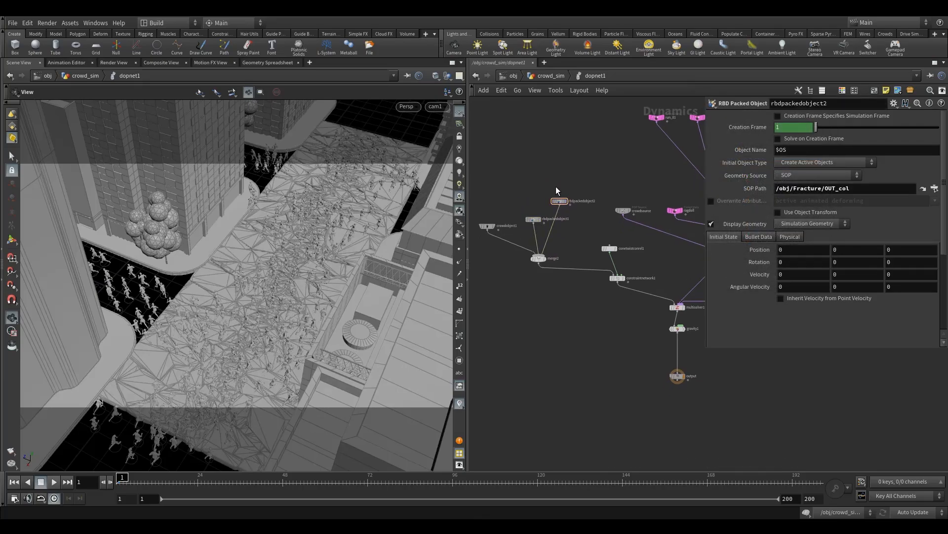
Set rbdpackedobject2's Initial Object Type to Create Animated Static Objects
click(807, 163)
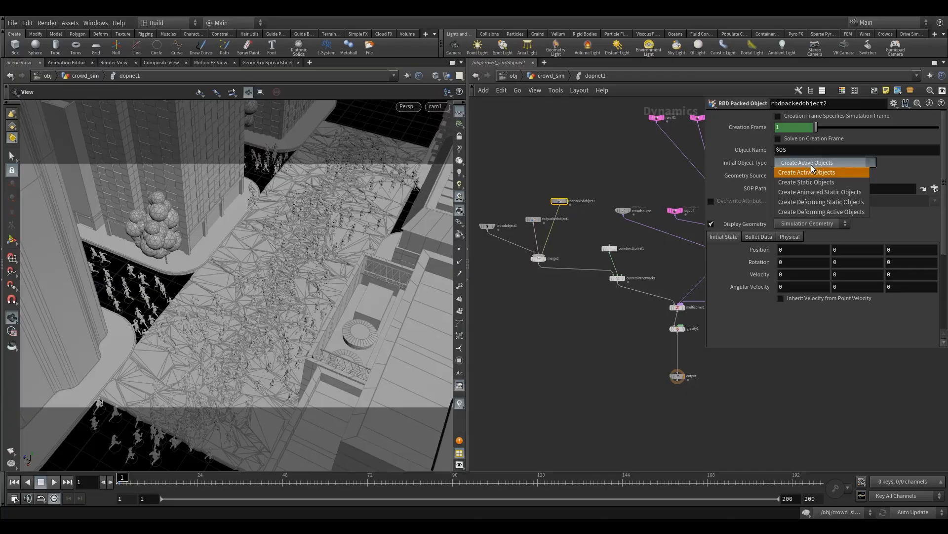
click(823, 202)
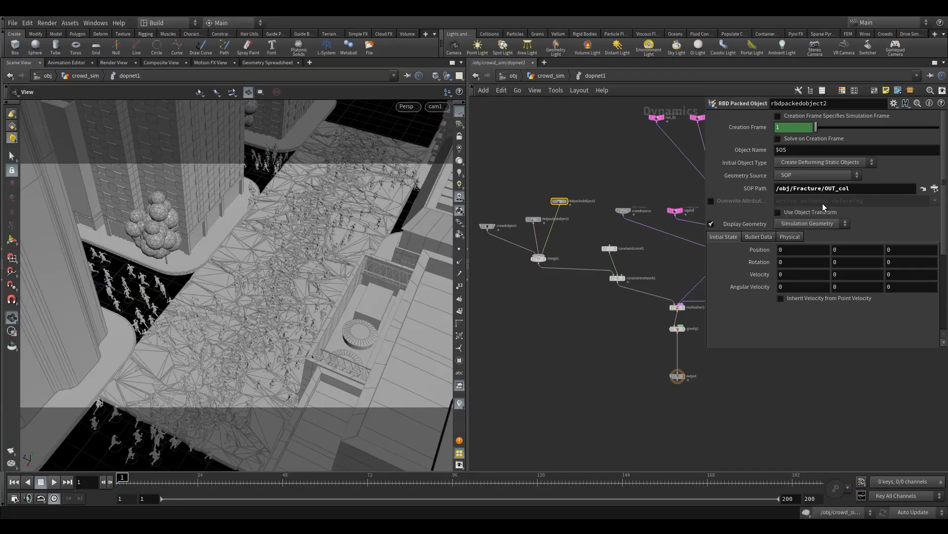
click(808, 162)
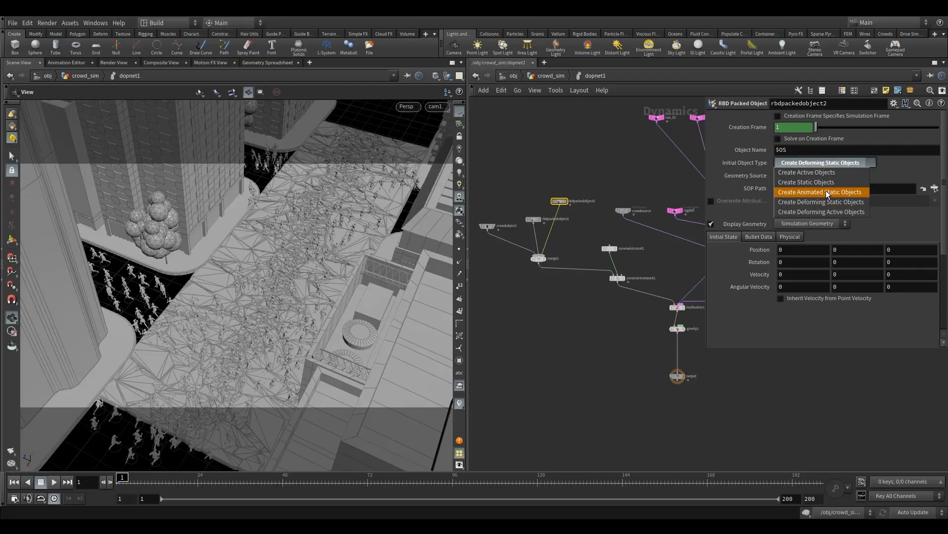
click(810, 195)
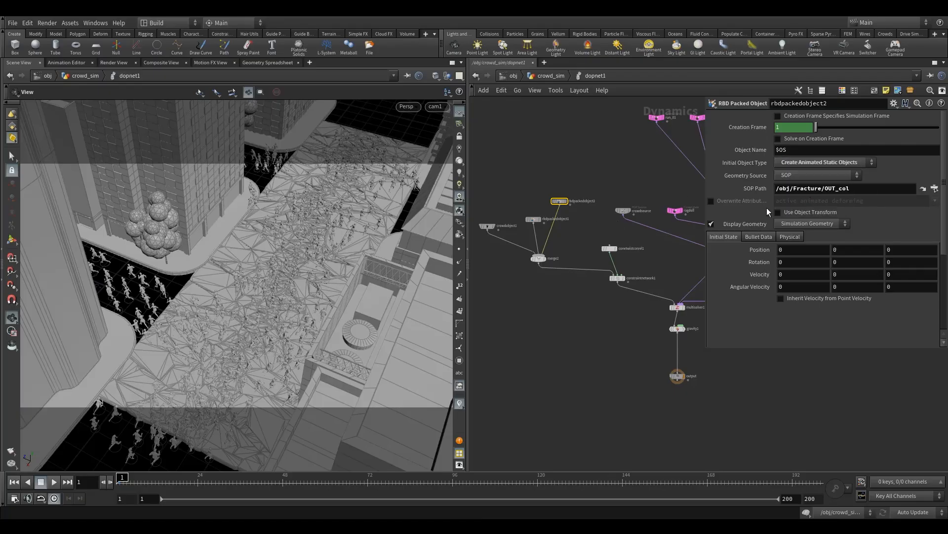
Play the first frames of the simulation, inspect the agents on the fractured road up close, and return to frame 1
click(56, 485)
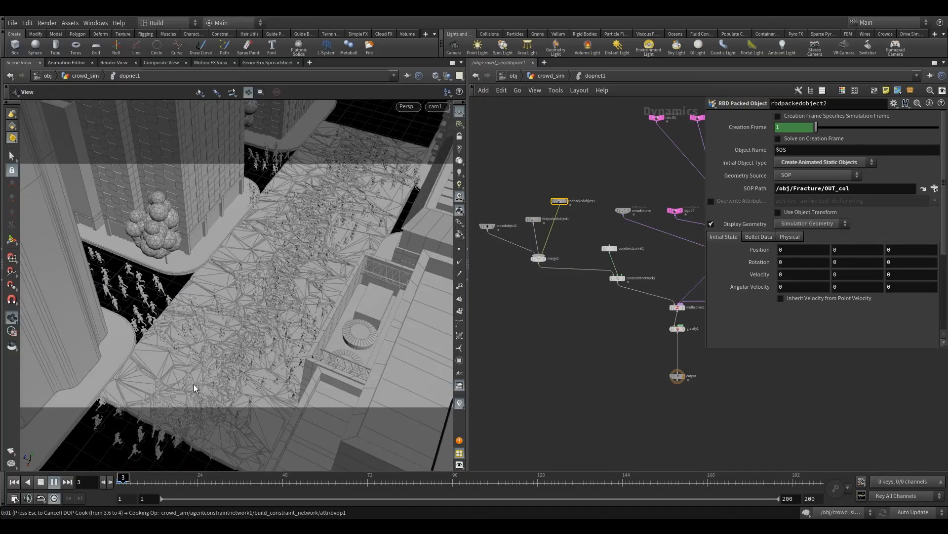
key(Escape)
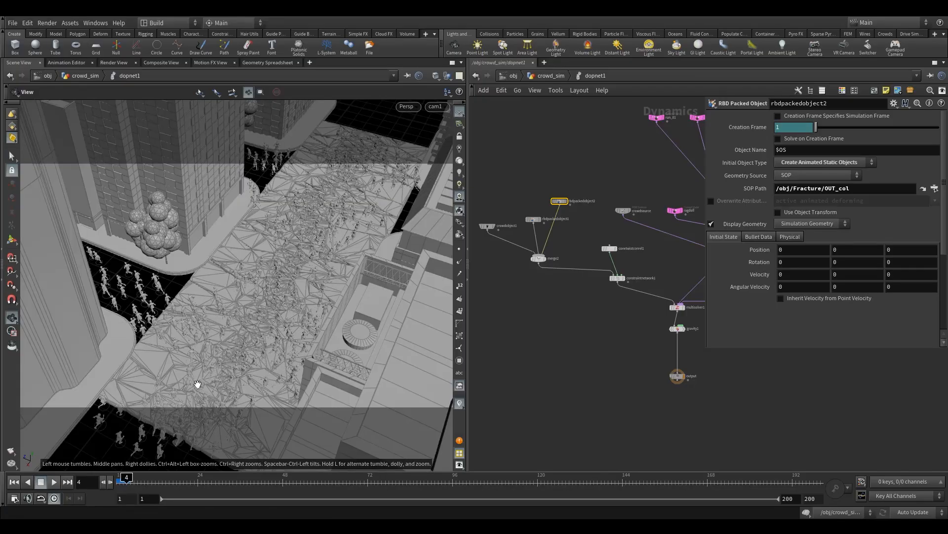
middle_drag(198, 384, 195, 333)
right_drag(194, 333, 311, 298)
drag(311, 299, 272, 289)
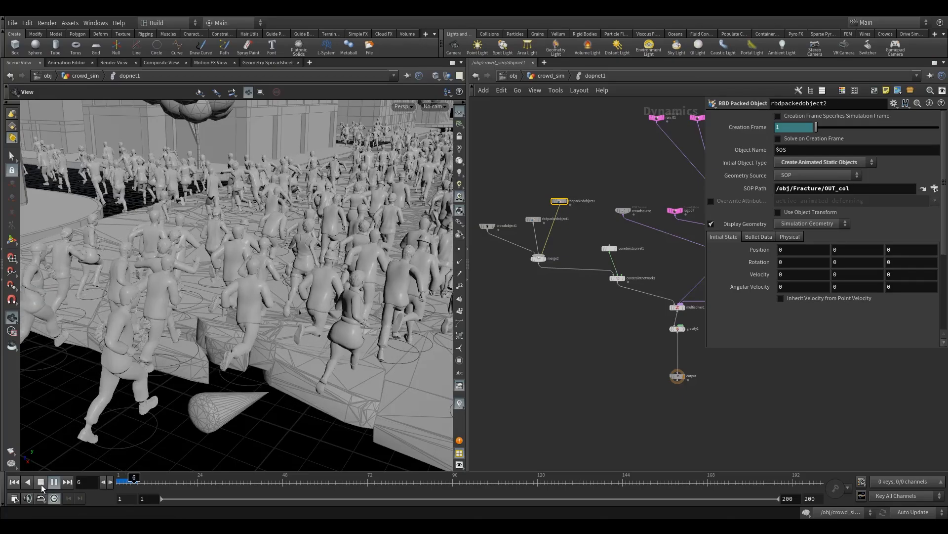
click(40, 483)
click(15, 484)
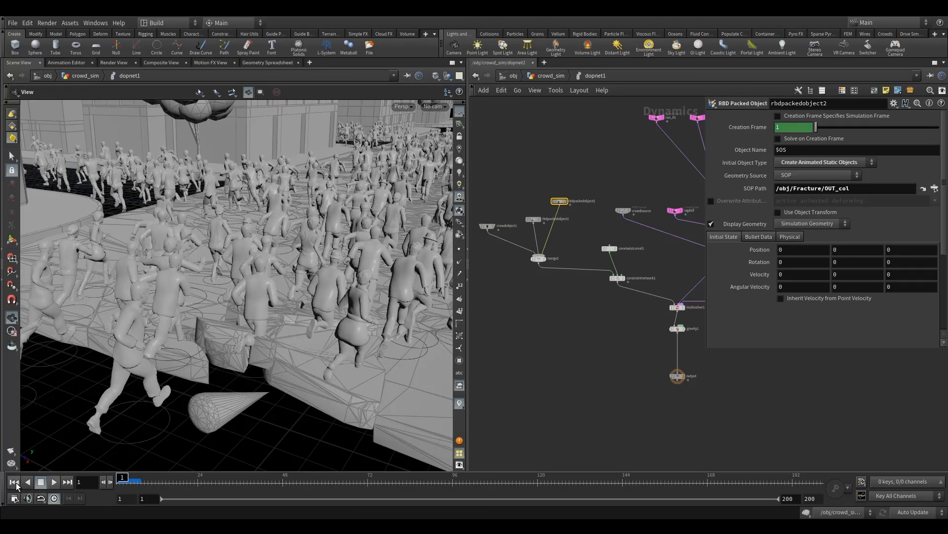
Examine the RBD Ragdoll option of the run_01 crowd state and how the agents meet the fractured road
middle_drag(681, 191, 559, 280)
middle_drag(645, 296, 600, 291)
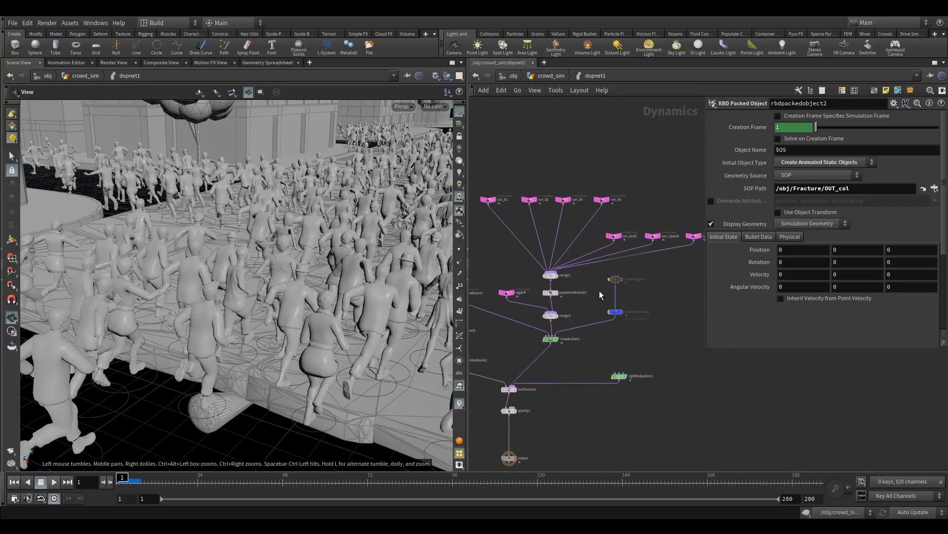
scroll(635, 299, up, 4)
click(597, 322)
middle_drag(546, 179, 618, 258)
scroll(618, 257, down, 4)
drag(378, 213, 395, 269)
click(512, 214)
drag(326, 281, 337, 253)
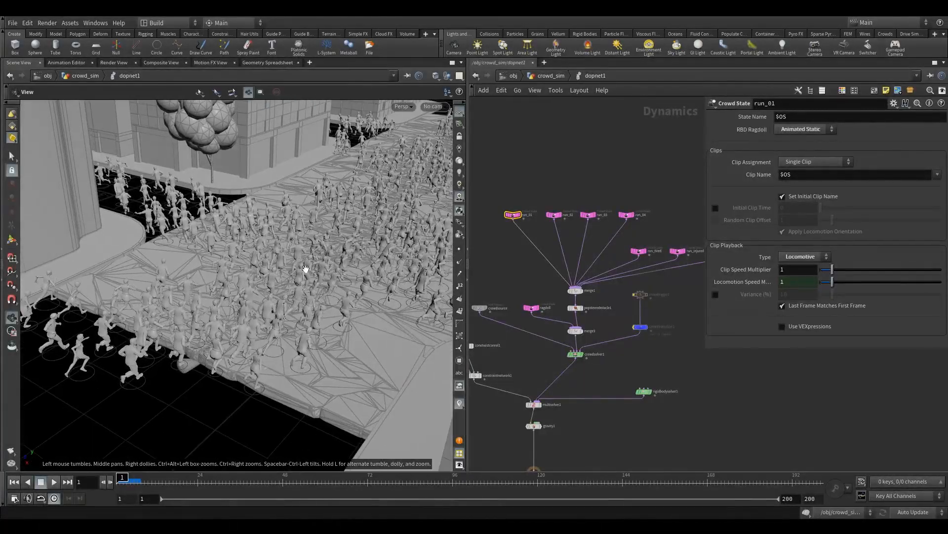
drag(272, 313, 277, 307)
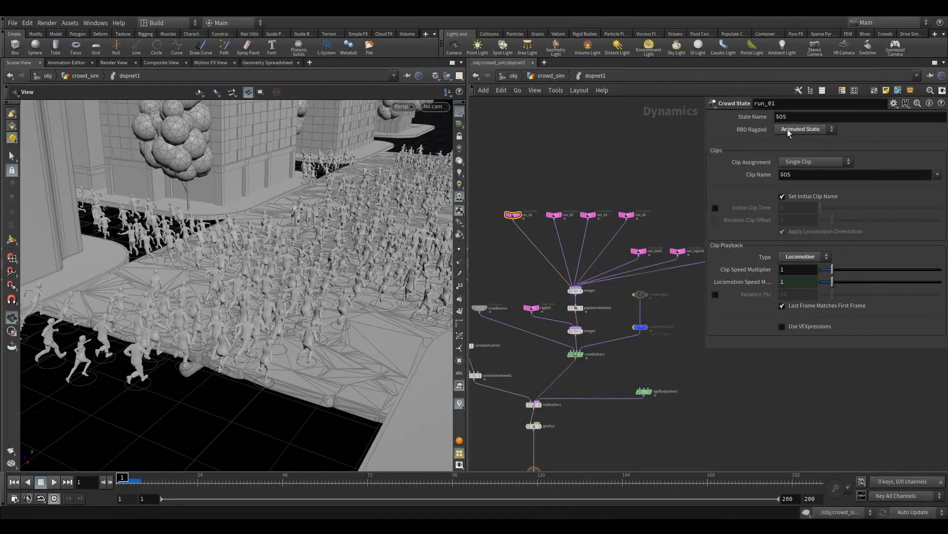
drag(274, 292, 303, 293)
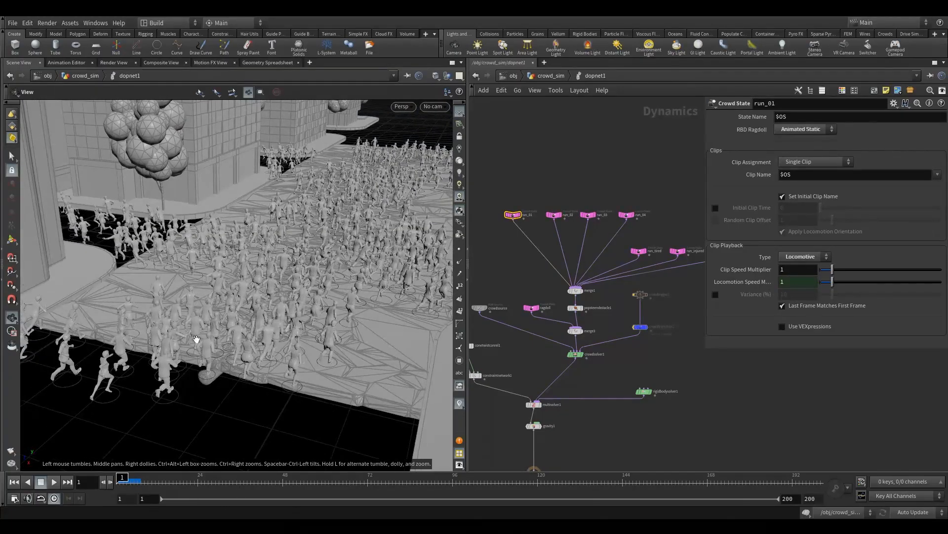
middle_drag(627, 318, 613, 322)
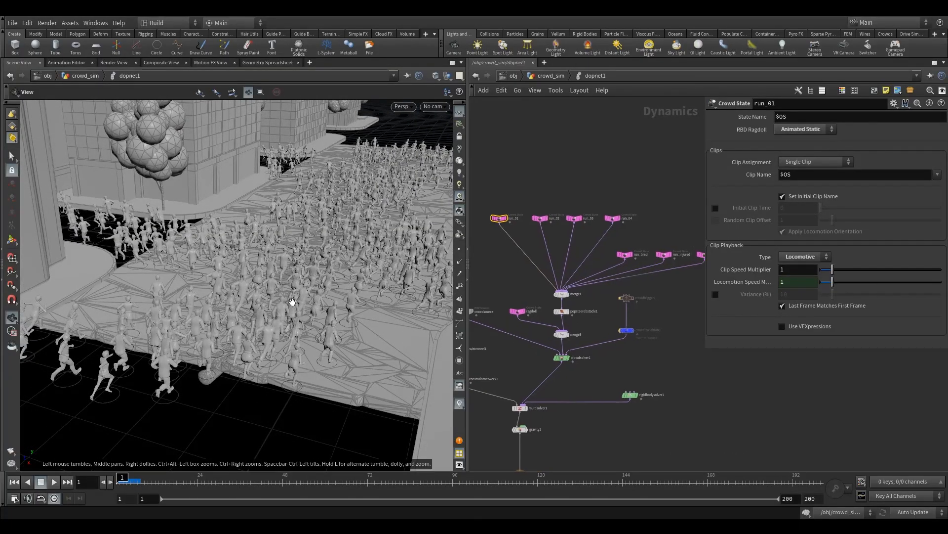
drag(256, 329, 322, 332)
right_drag(322, 333, 286, 343)
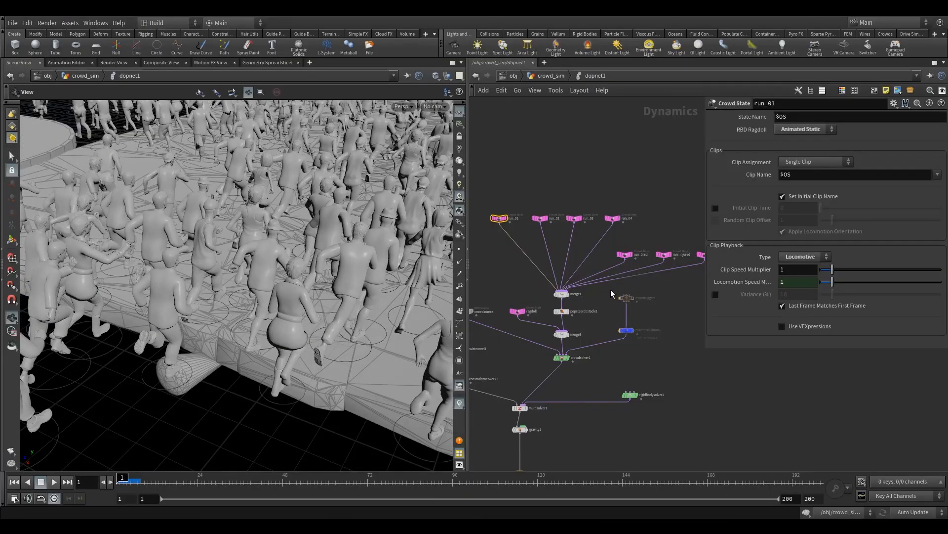
Re-enable the bypassed crowdtrigger1 and crowdtransition1 nodes and set the trigger's type to RBD Impact Data
drag(612, 292, 647, 350)
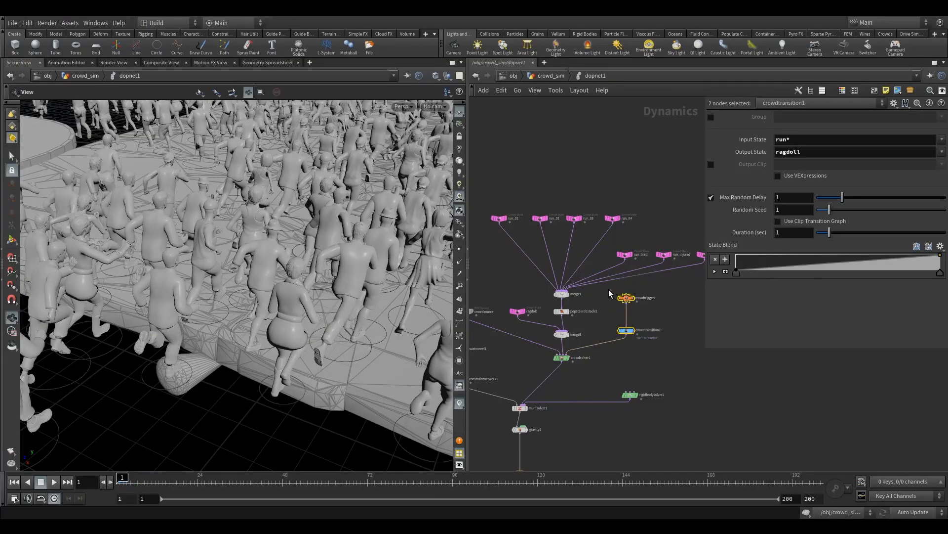
click(627, 297)
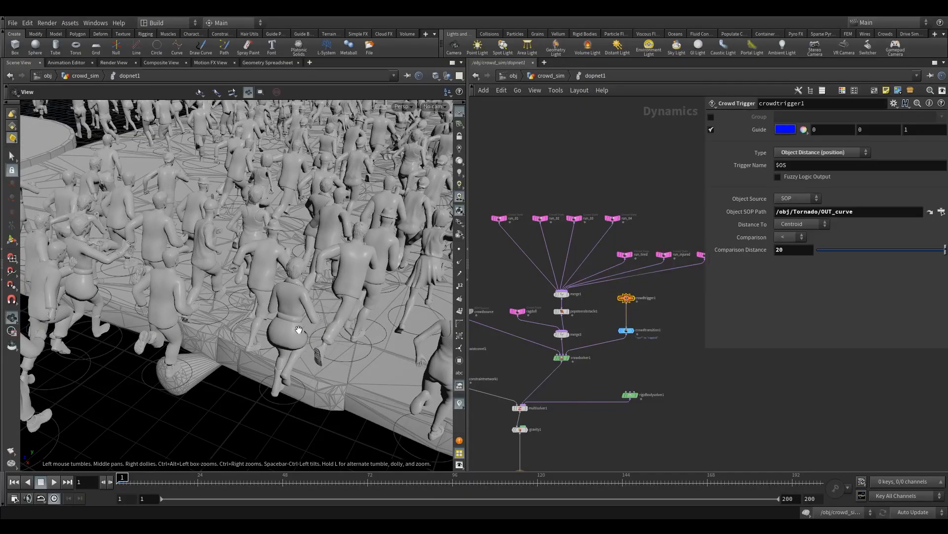
click(808, 153)
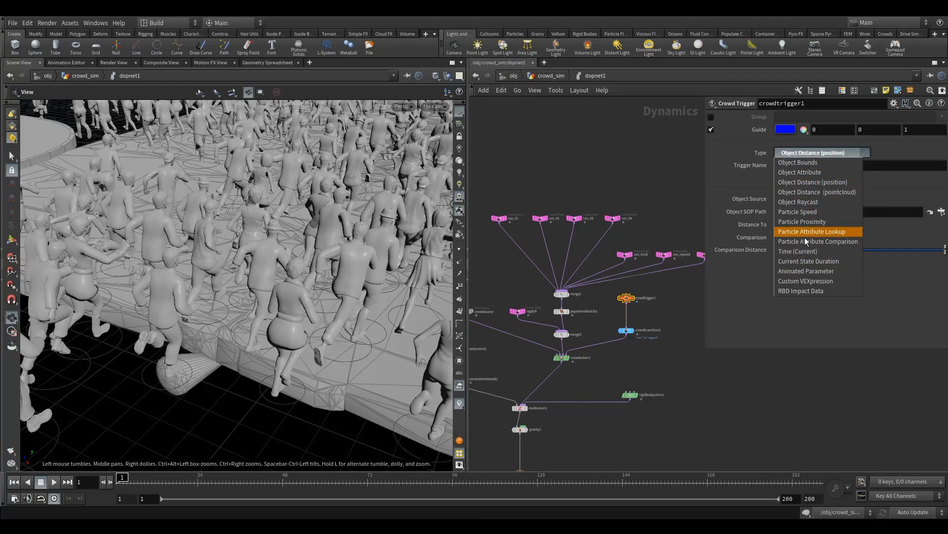
click(806, 291)
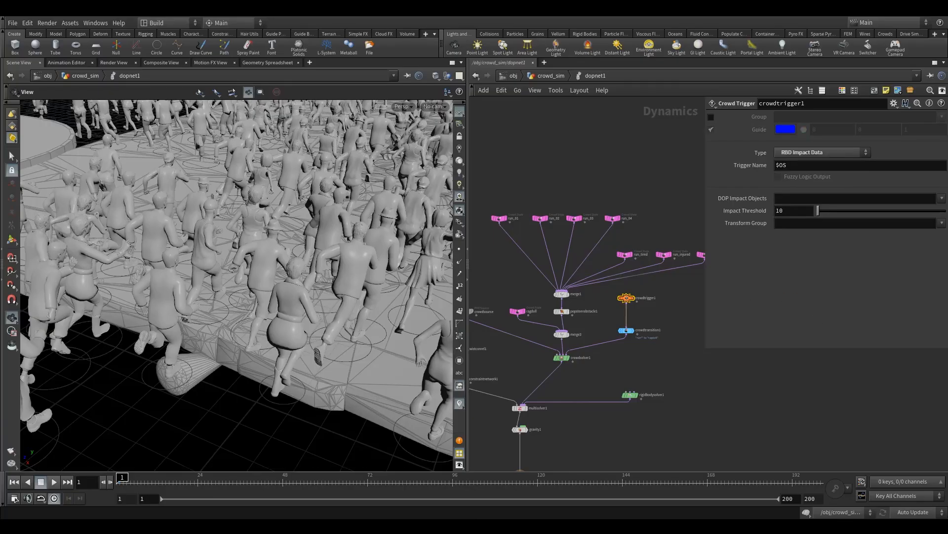
click(941, 198)
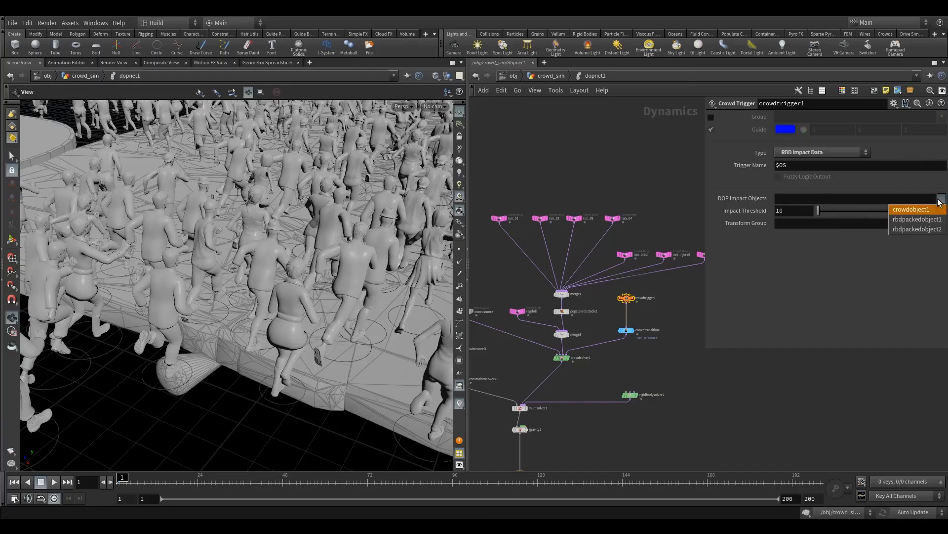
click(561, 184)
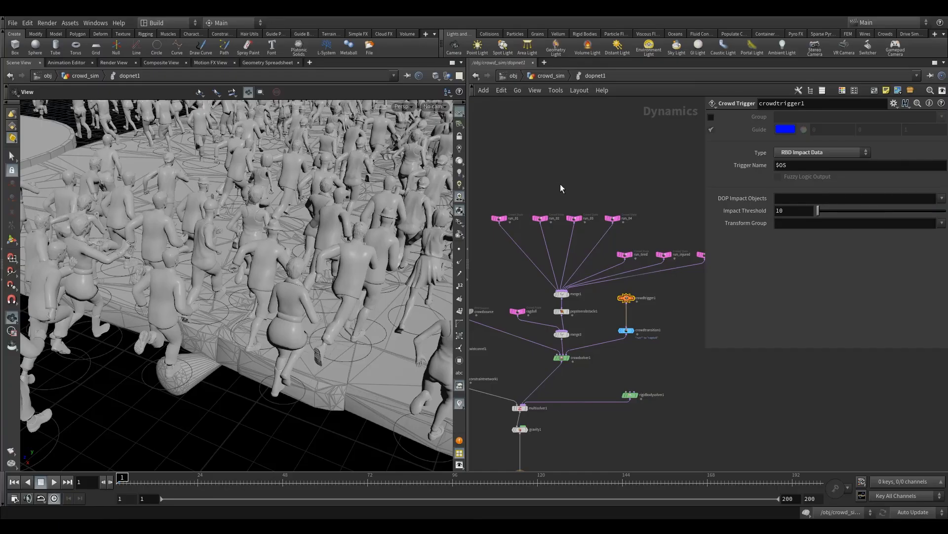
Move rbdpackedobject1 away from its neighbour and rename it rbdpackedobject_city
middle_drag(474, 222, 606, 249)
scroll(604, 259, down, 4)
scroll(589, 292, up, 5)
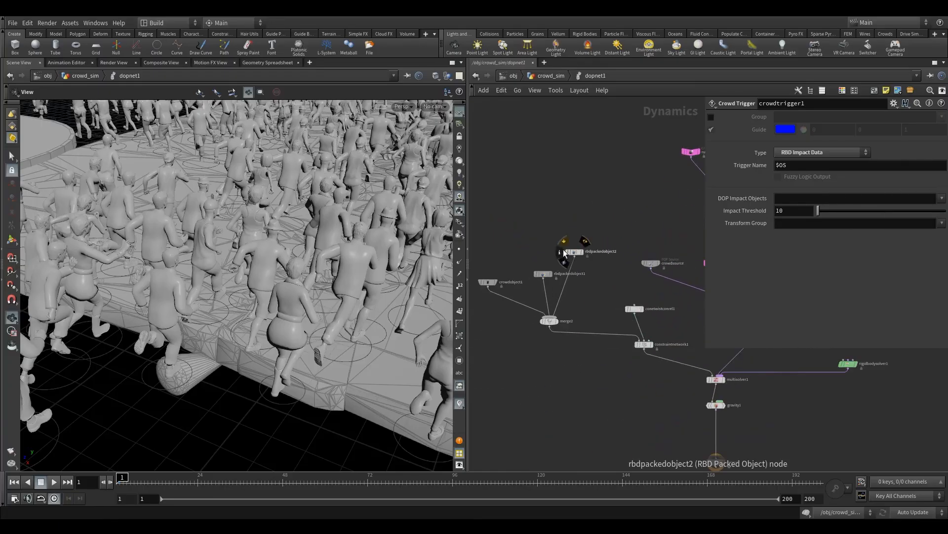
click(534, 258)
drag(534, 258, 511, 238)
double_click(539, 234)
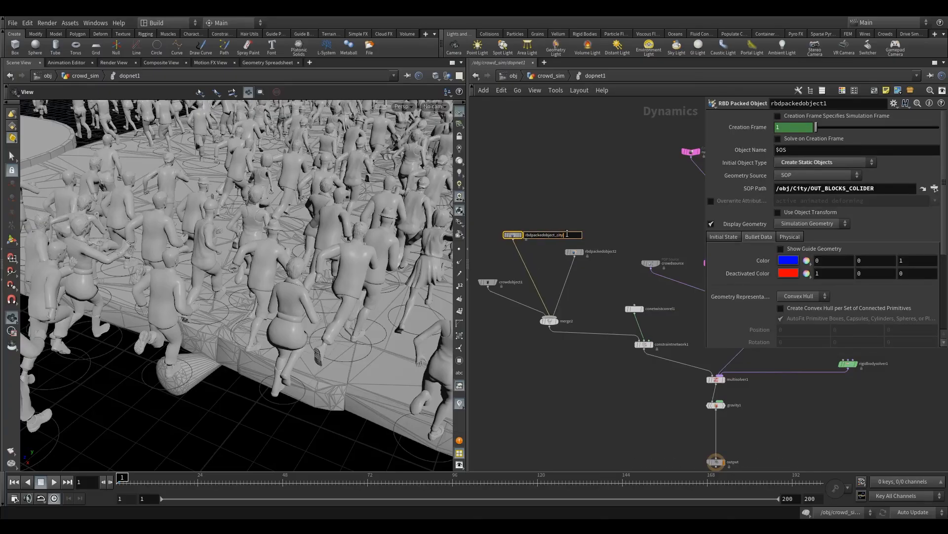
text(_city)
key(Return)
Rename rbdpackedobject2 as rbdpackedobject_road
scroll(598, 259, up, 3)
double_click(613, 251)
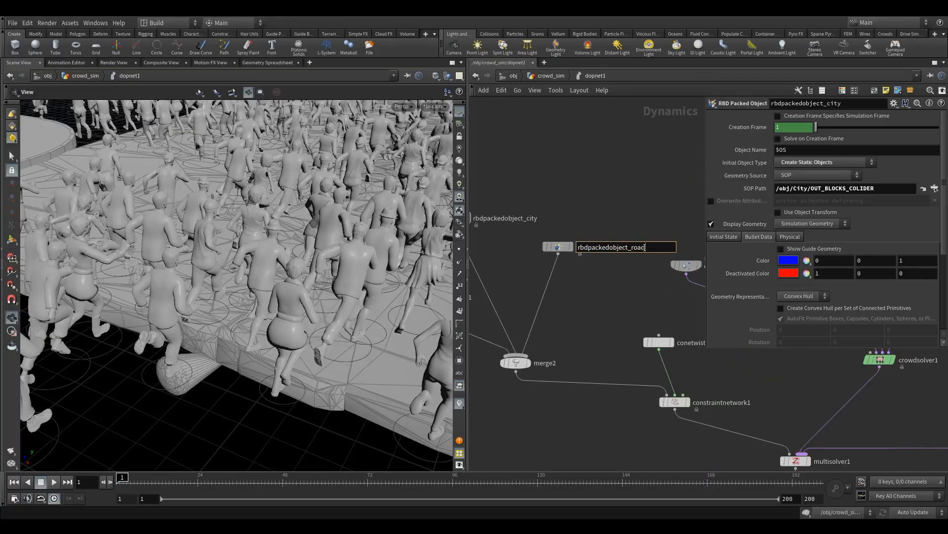
text(_road)
key(Return)
Set crowdtrigger1's DOP Impact Objects to rbdpackedobject_road and review the run-to-ragdoll settings of crowdtransition1
scroll(619, 307, down, 5)
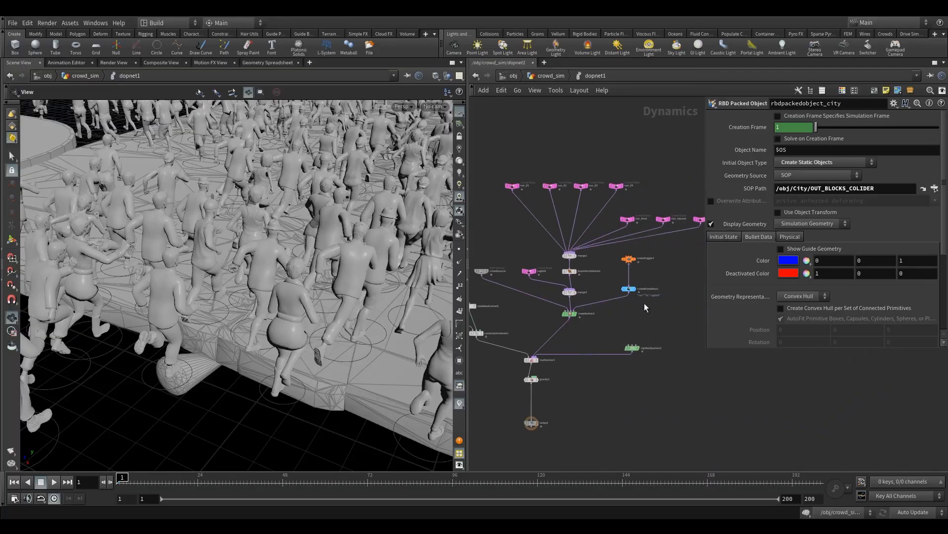
click(652, 257)
click(942, 199)
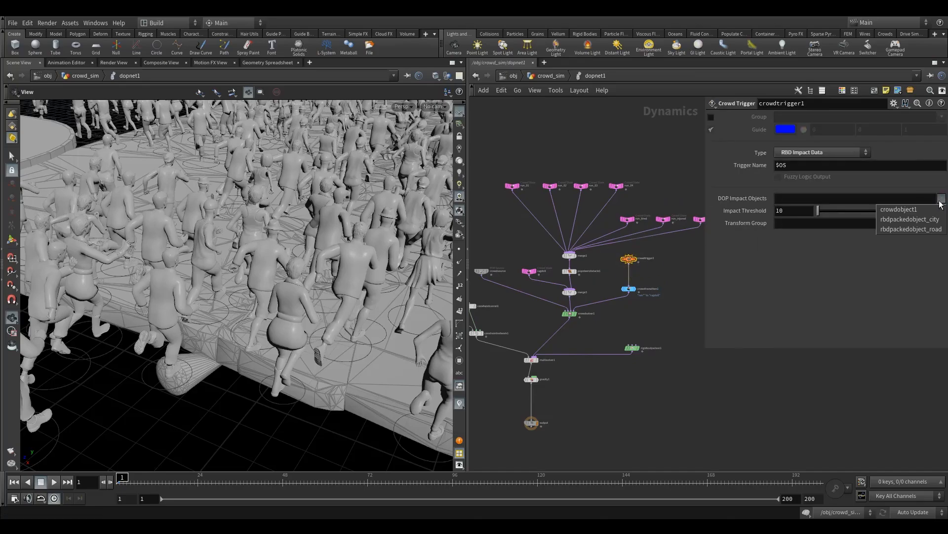
click(911, 229)
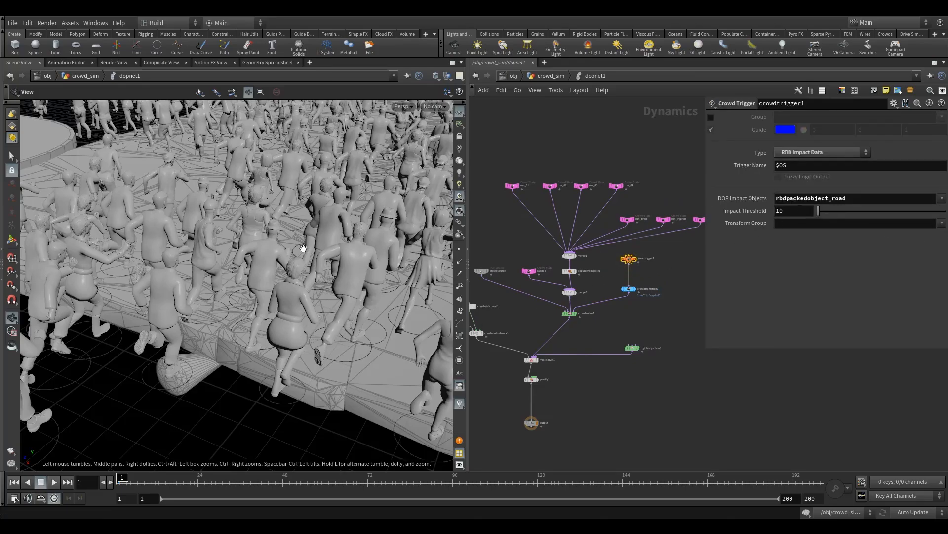
click(629, 289)
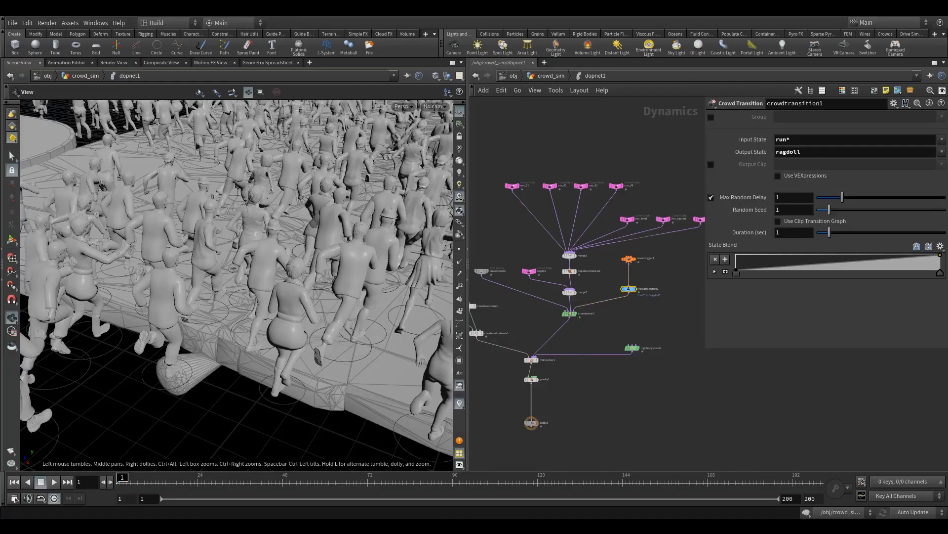
click(628, 258)
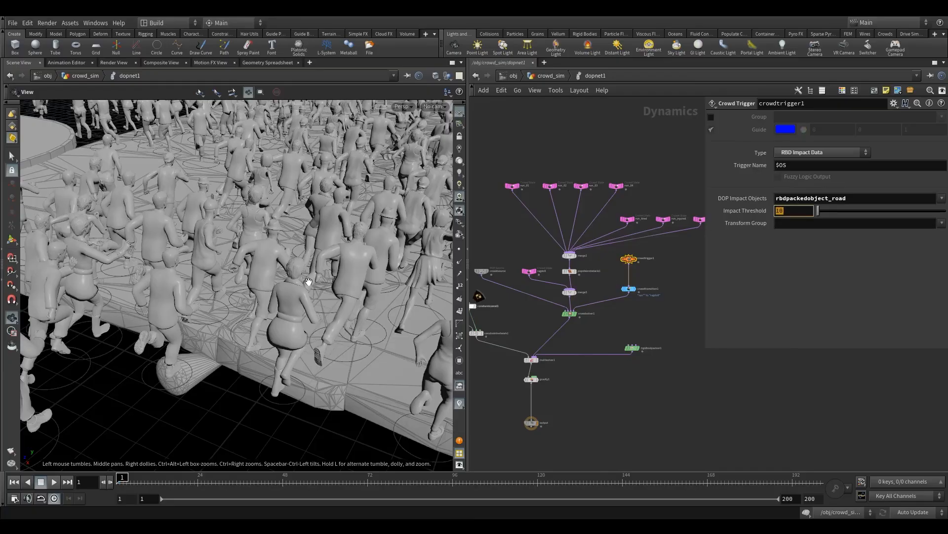
Frame the crowded street from above and play the simulation to test the impact trigger
drag(563, 204, 478, 171)
drag(339, 192, 381, 367)
right_drag(381, 366, 280, 296)
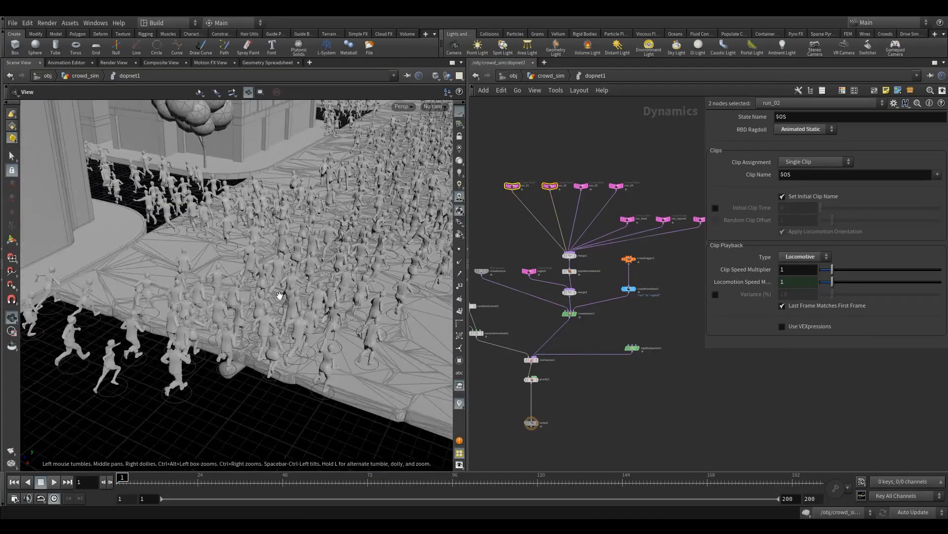
drag(280, 296, 358, 271)
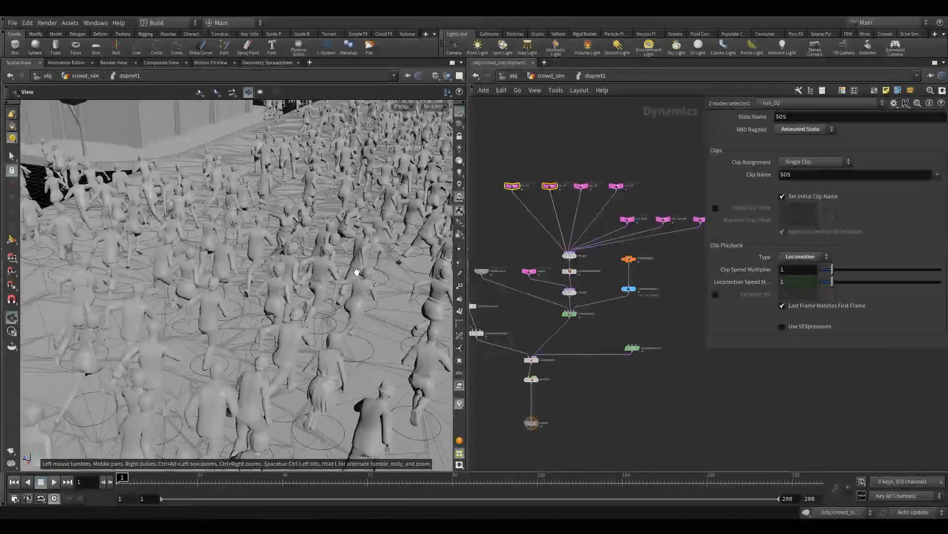
middle_drag(358, 271, 217, 315)
right_drag(217, 316, 283, 311)
drag(283, 312, 234, 344)
click(52, 483)
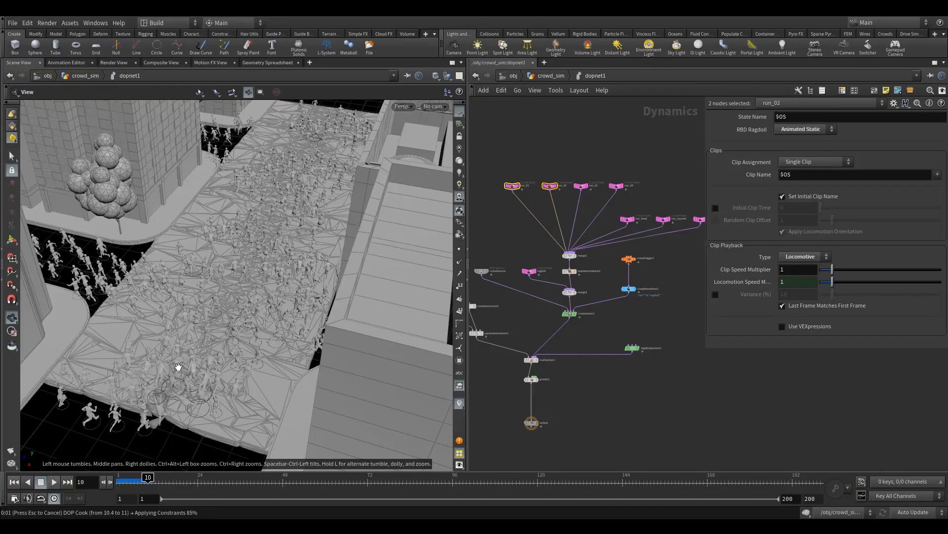
Examine at frame 11 how the agents across the fractured road react to the impact trigger
drag(171, 367, 177, 348)
right_drag(177, 348, 276, 344)
drag(276, 344, 264, 378)
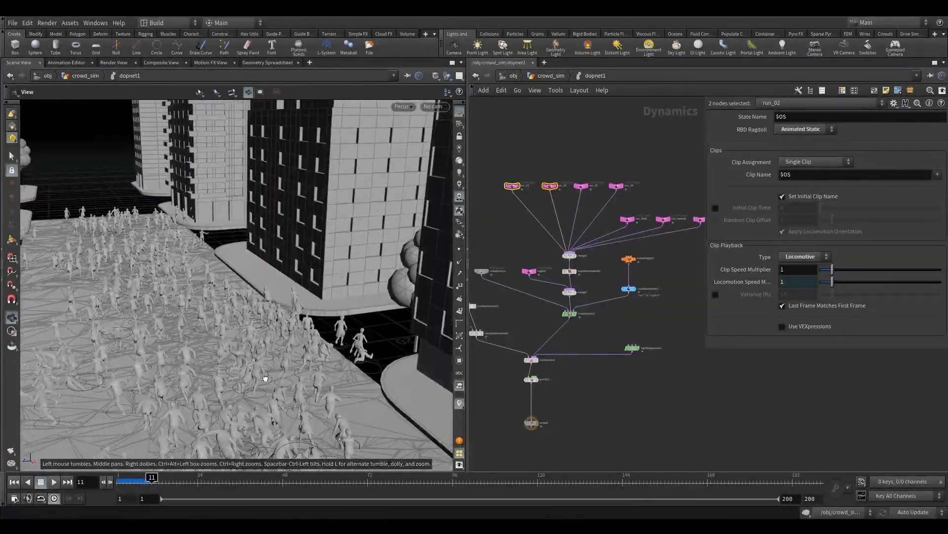
right_drag(265, 377, 414, 337)
right_drag(280, 351, 330, 330)
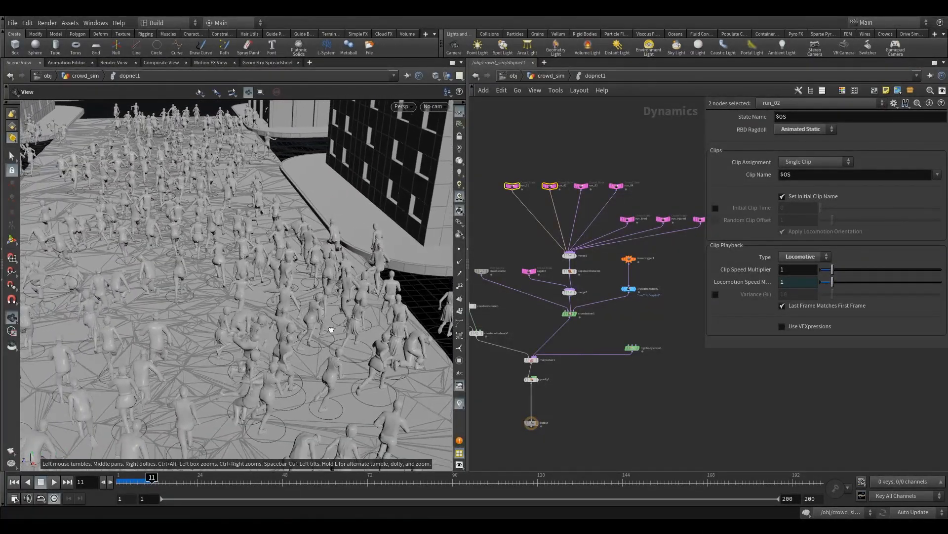
drag(330, 330, 313, 369)
right_drag(313, 370, 410, 262)
drag(248, 258, 270, 285)
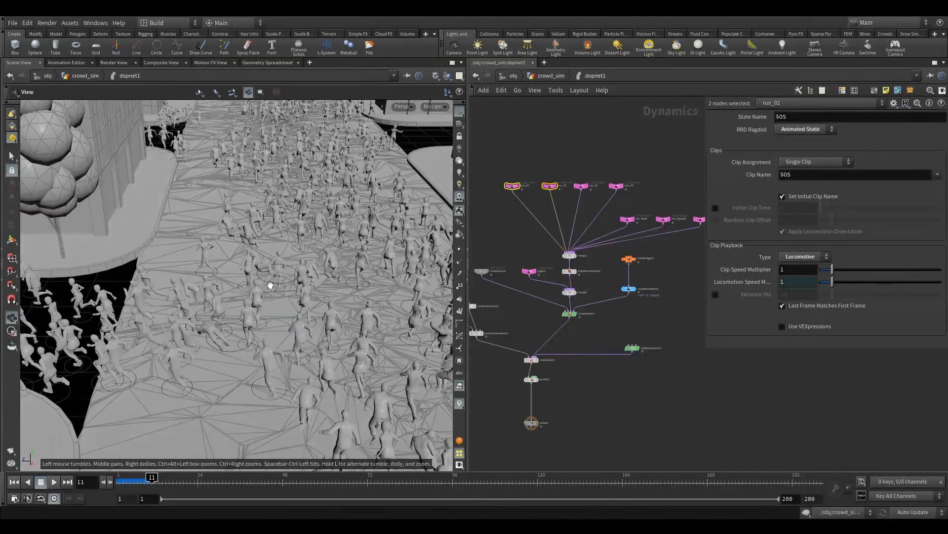
right_drag(332, 226, 390, 206)
drag(389, 205, 326, 239)
right_drag(326, 239, 378, 287)
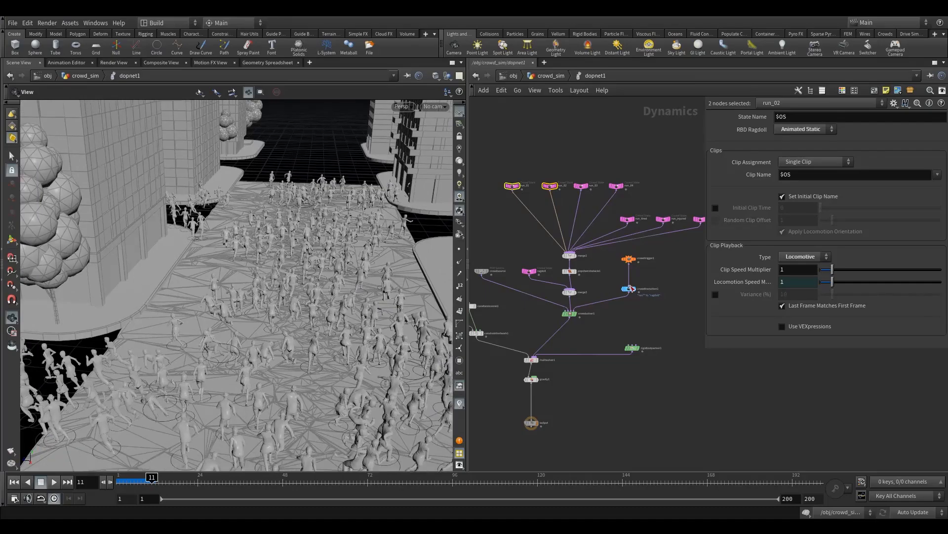
Set crowdtrigger1's Impact Threshold to 30 and return the simulation to the first frame
click(628, 259)
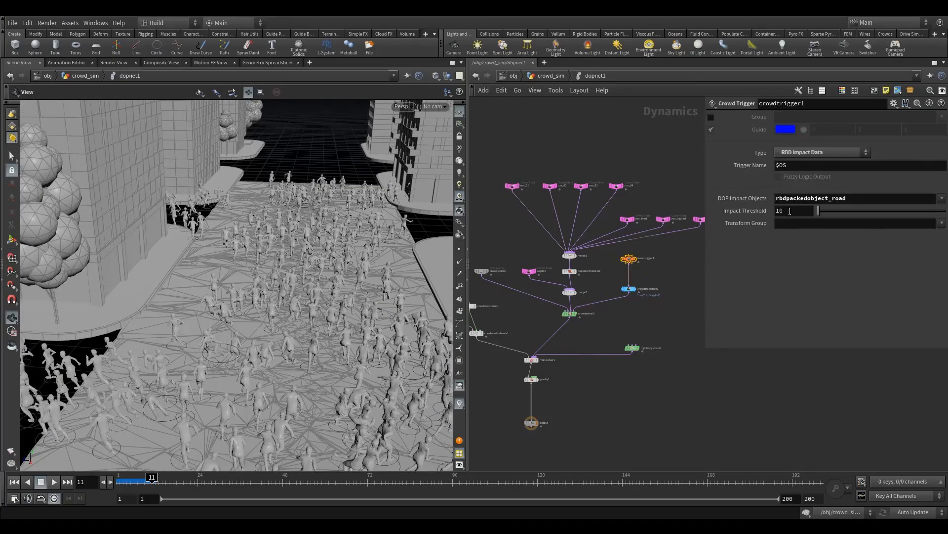
double_click(790, 211)
text(30)
key(Return)
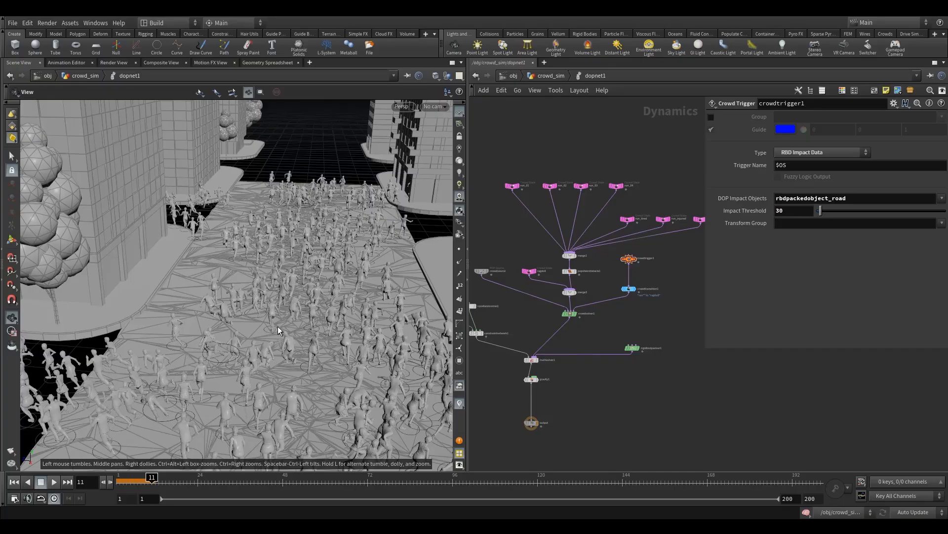
key(ctrl+Up)
right_drag(271, 342, 215, 337)
drag(338, 252, 330, 304)
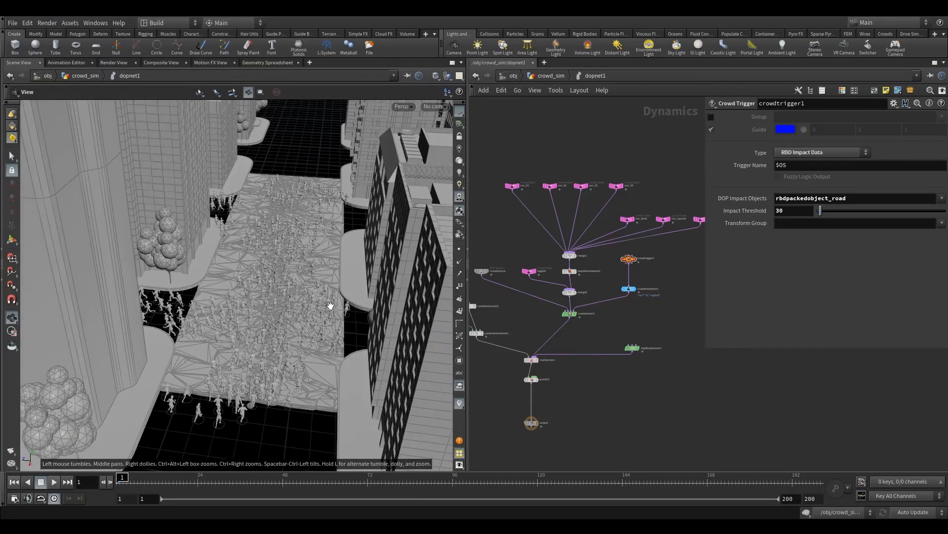
Insert a POP Color node into the wire between the lower merge node and crowdsolver1
middle_drag(574, 334, 626, 337)
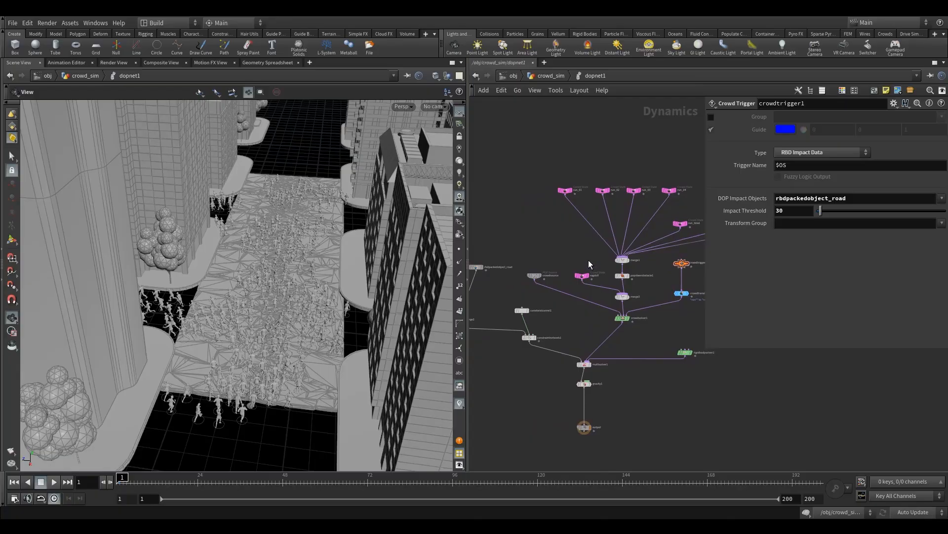
key(Tab)
text(pc)
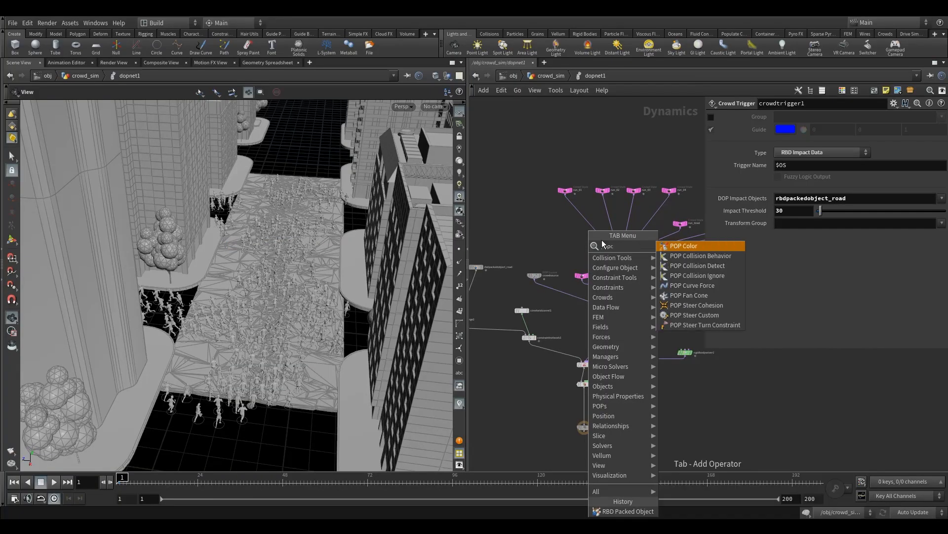
click(682, 248)
click(625, 303)
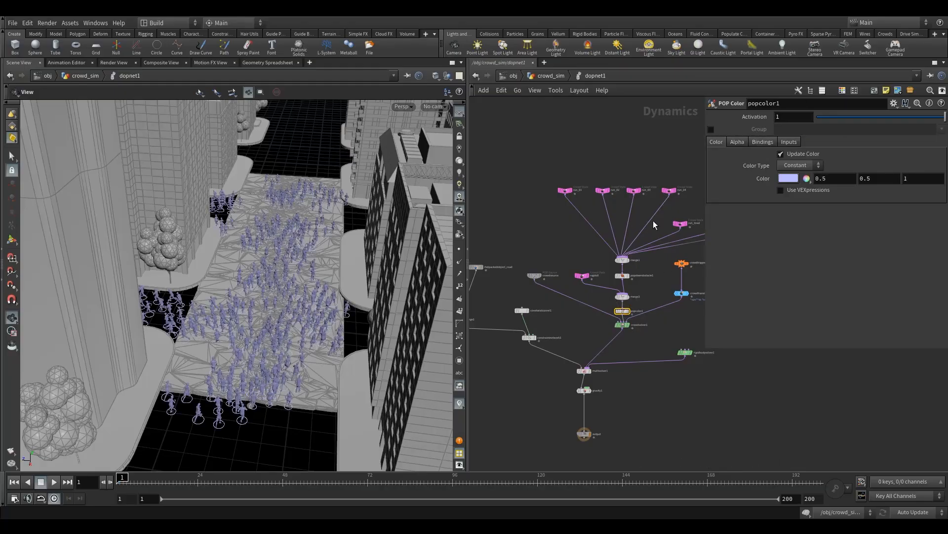
Look through cam1 and maximize the scene view
click(434, 106)
click(442, 153)
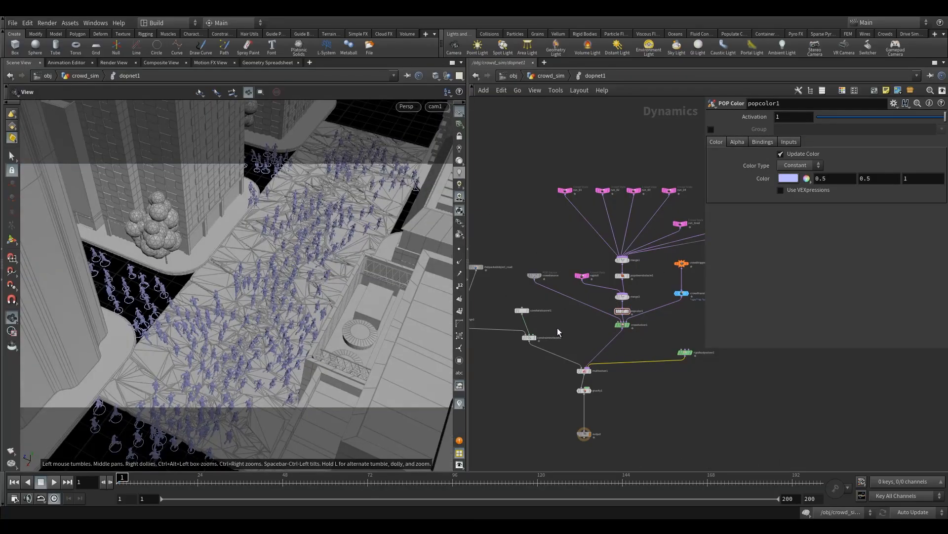
click(453, 63)
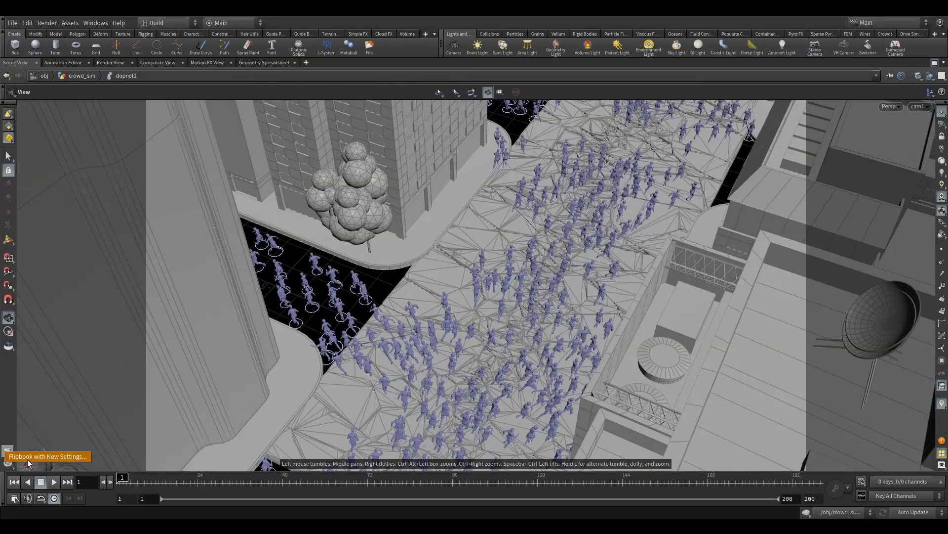
click(6, 452)
drag(124, 296, 348, 207)
text(41)
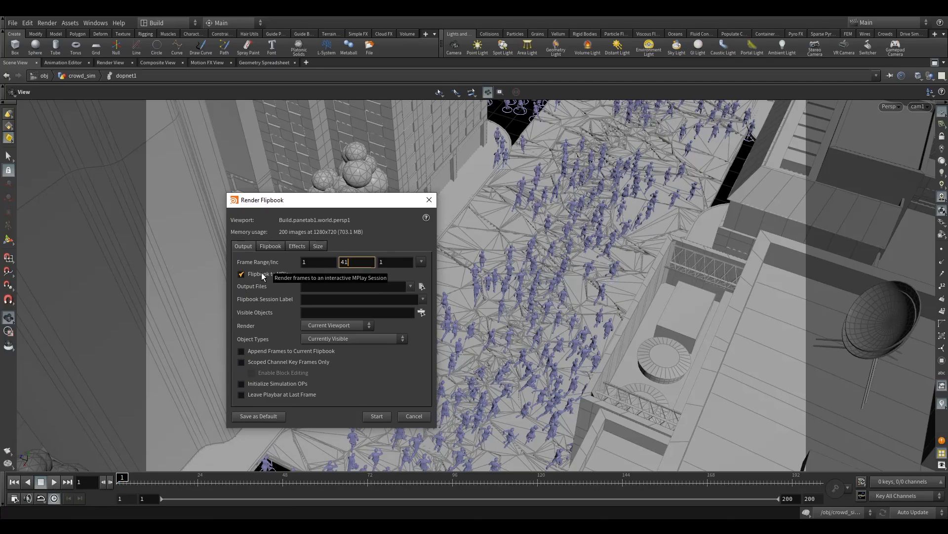
key(Return)
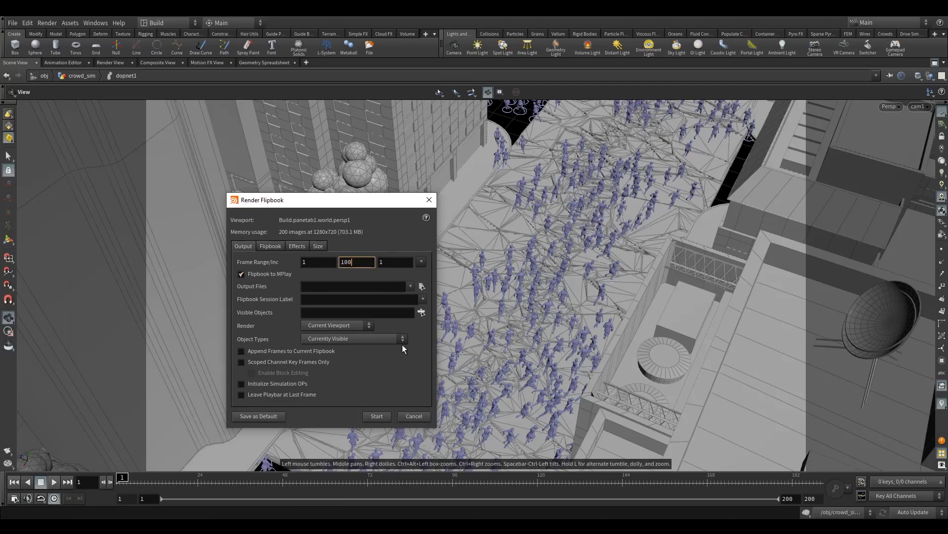
click(384, 417)
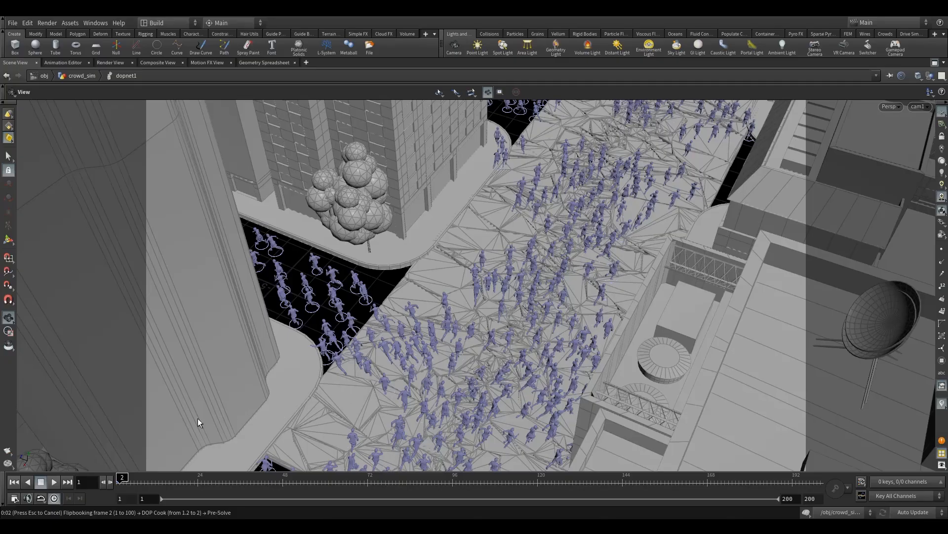
key(Escape)
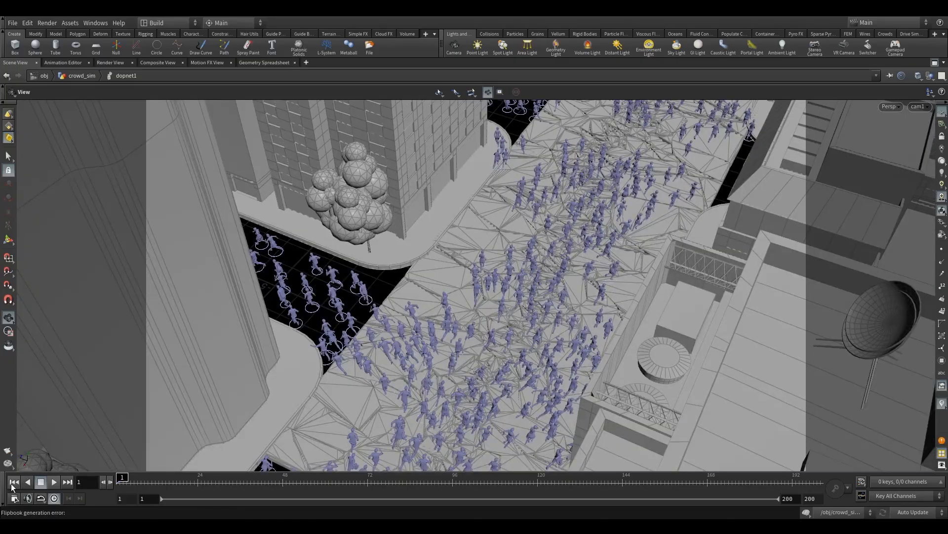
Render a flipbook of the cam1 view to MPlay for frames 1 to 200
right_click(8, 453)
click(31, 454)
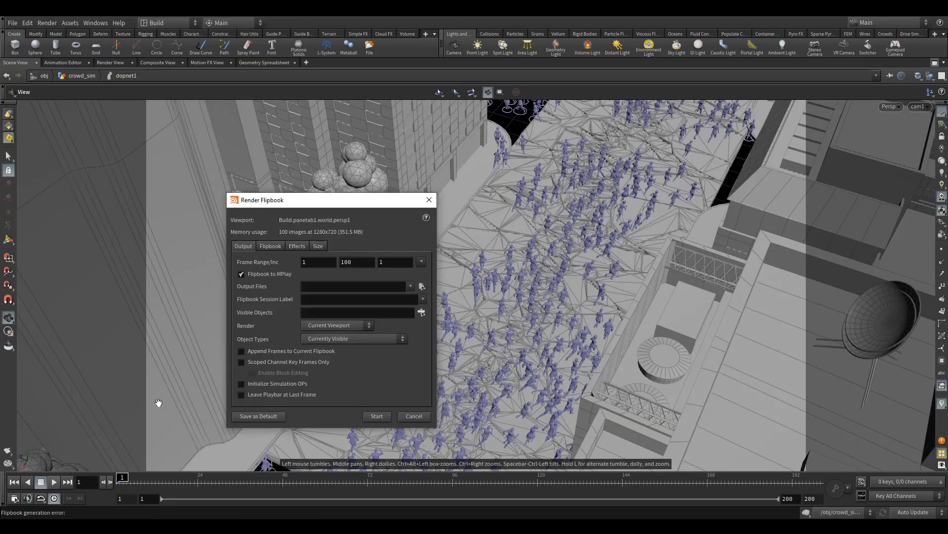
text(20)
click(377, 416)
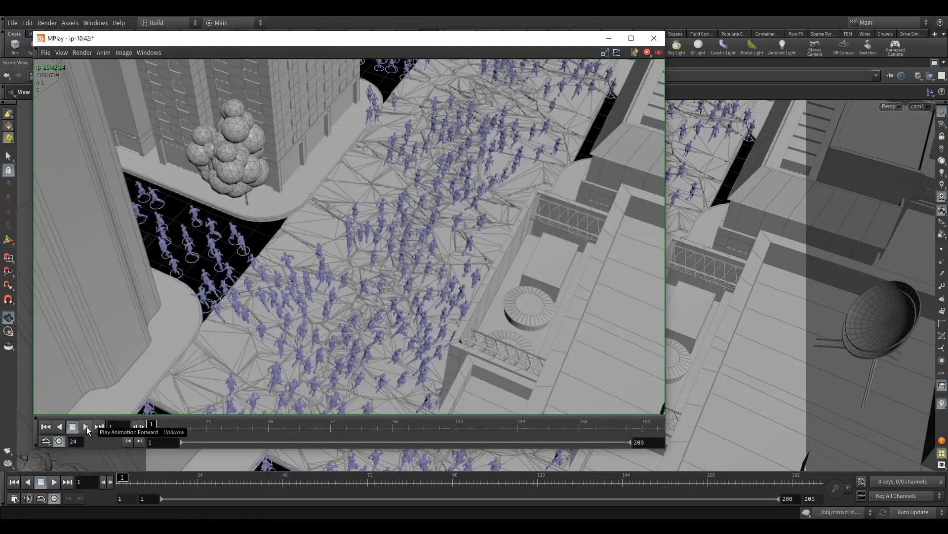
Play the rendered flipbook forward in MPlay and maximize its window
click(87, 426)
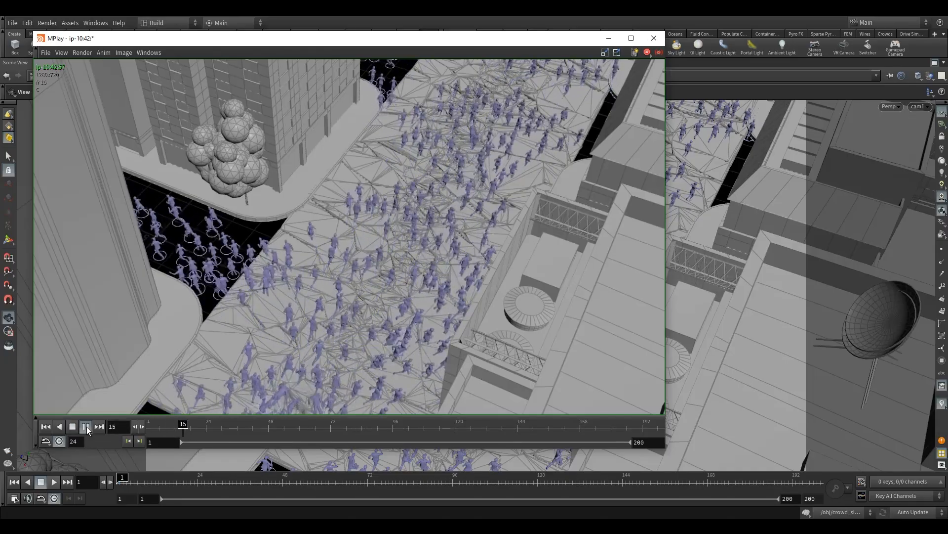
drag(420, 41, 475, 50)
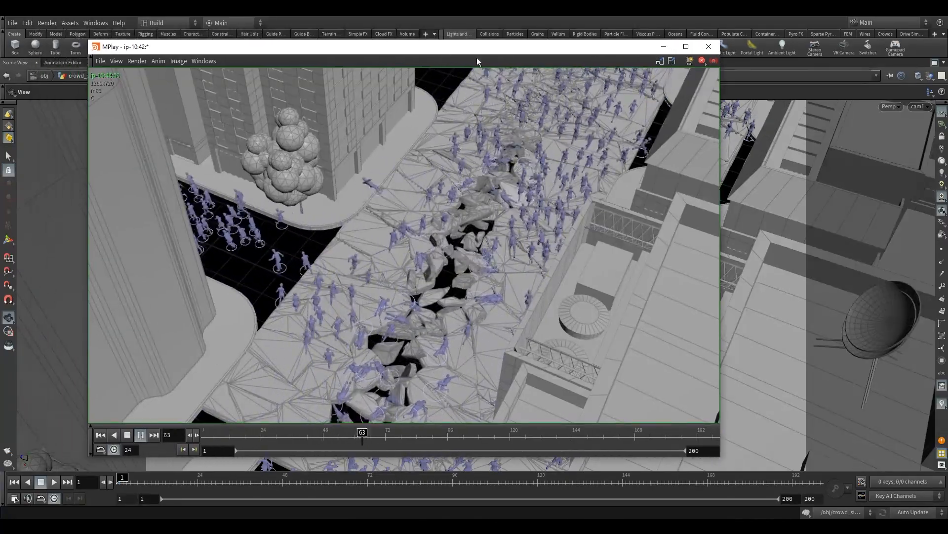
click(688, 48)
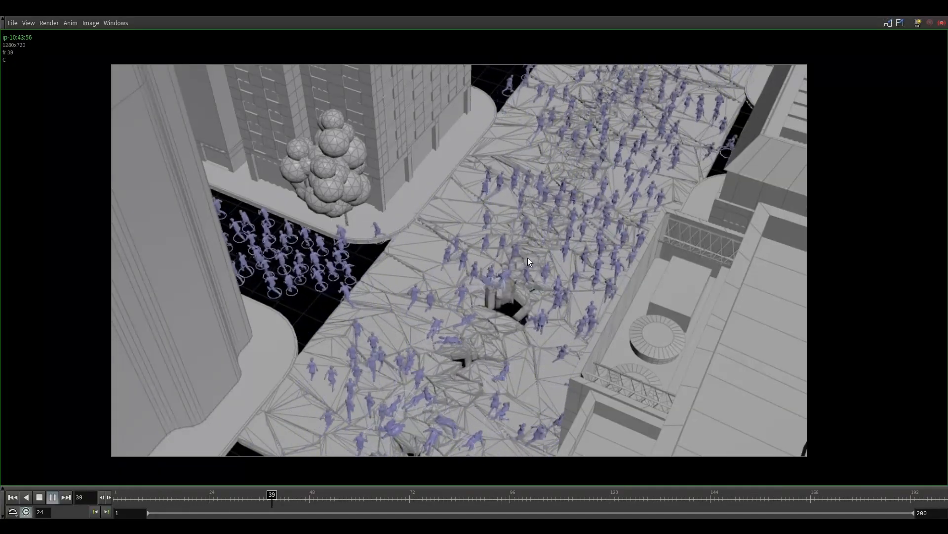
Stop playback and scrub the flipbook between frames 1 and 132 to examine the agents' ragdolls along the collapsing road
click(43, 499)
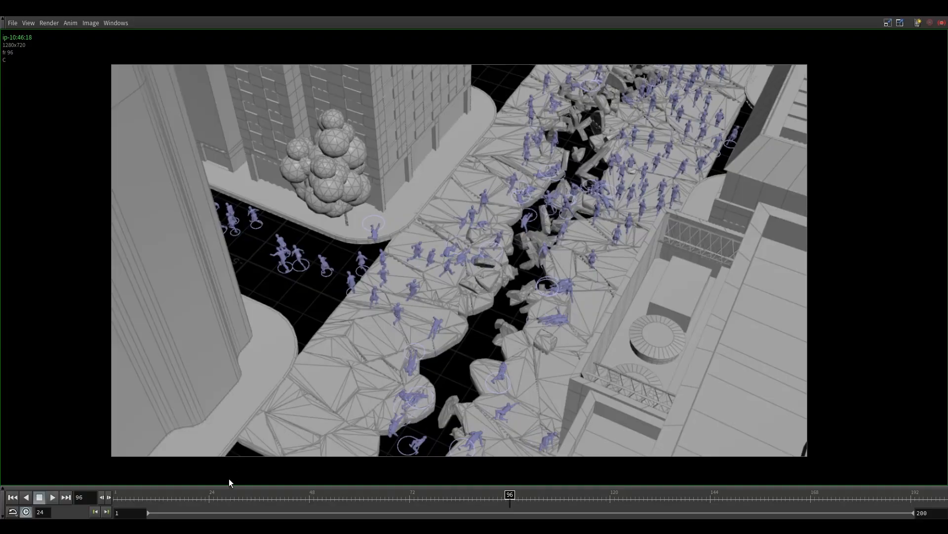
drag(515, 500, 544, 499)
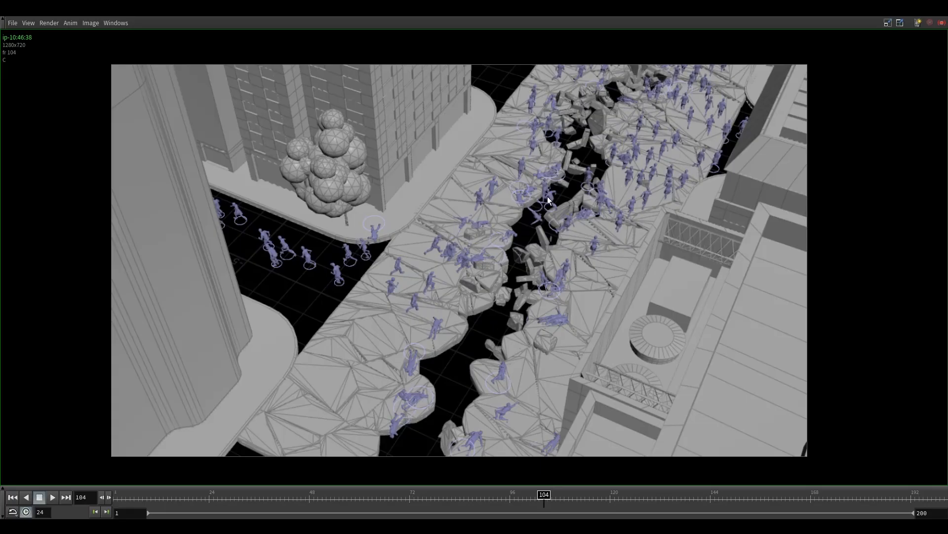
drag(546, 498, 661, 499)
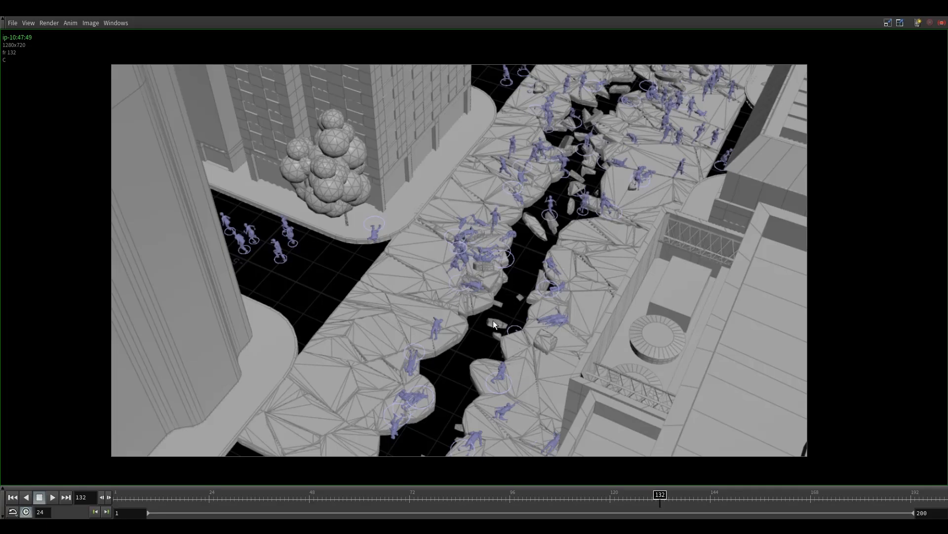
drag(659, 494, 542, 499)
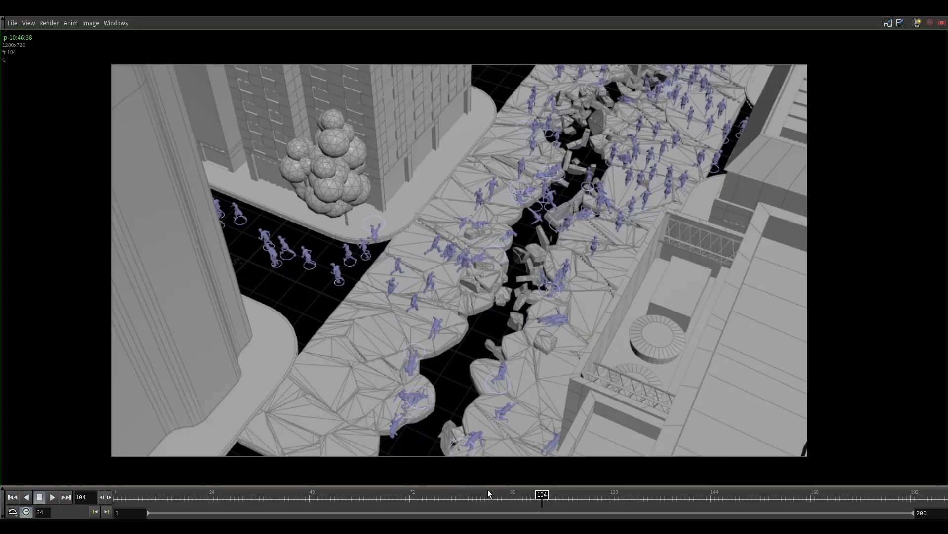
drag(541, 498, 649, 457)
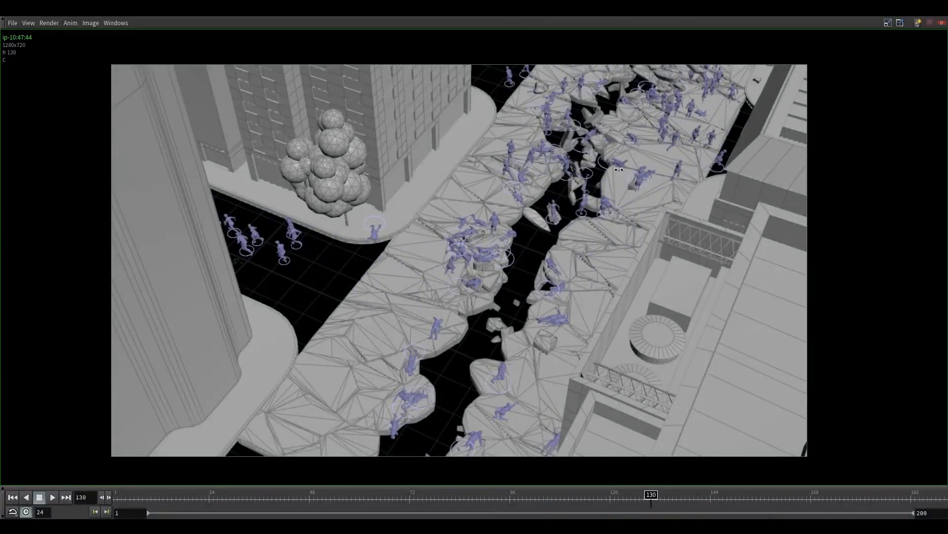
mouse_move(651, 498)
mouse_down()
mouse_move(679, 502)
mouse_move(638, 501)
mouse_up()
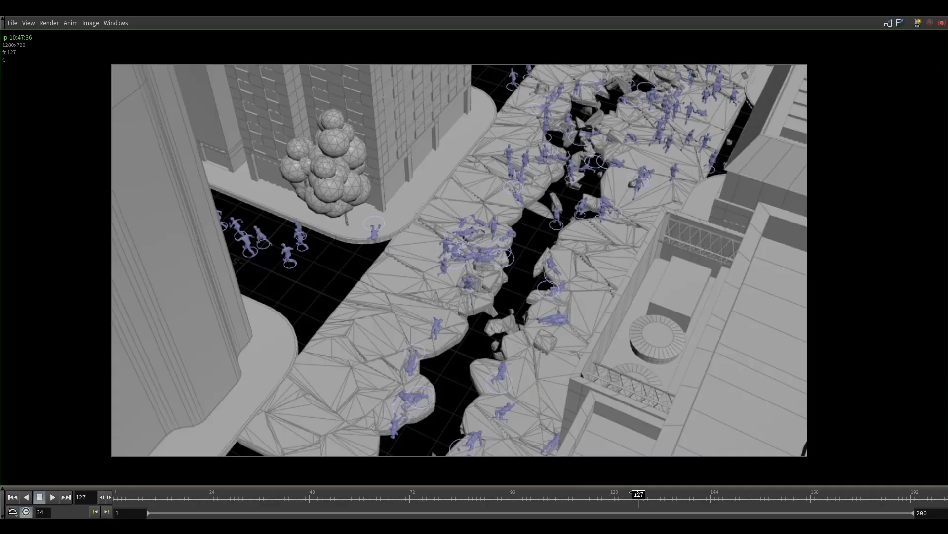
drag(637, 494, 191, 479)
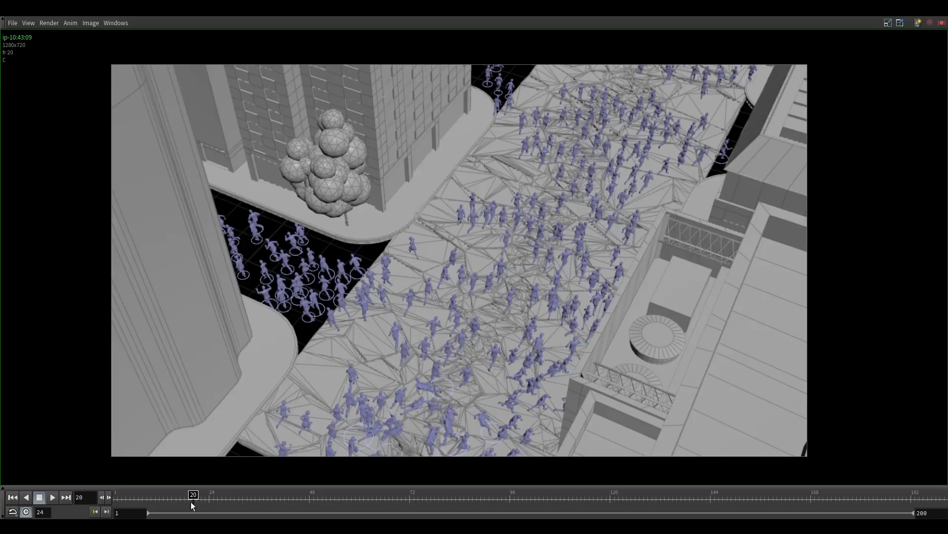
drag(192, 503, 185, 383)
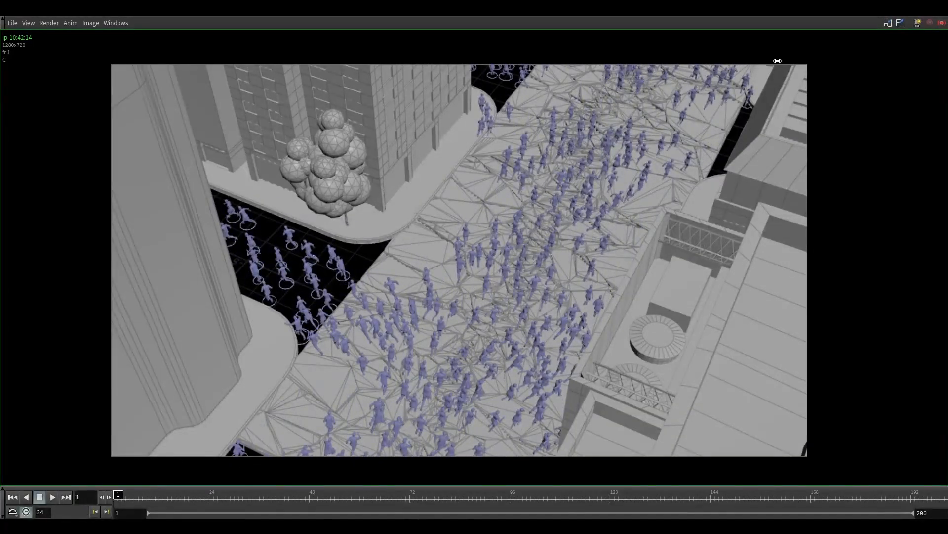